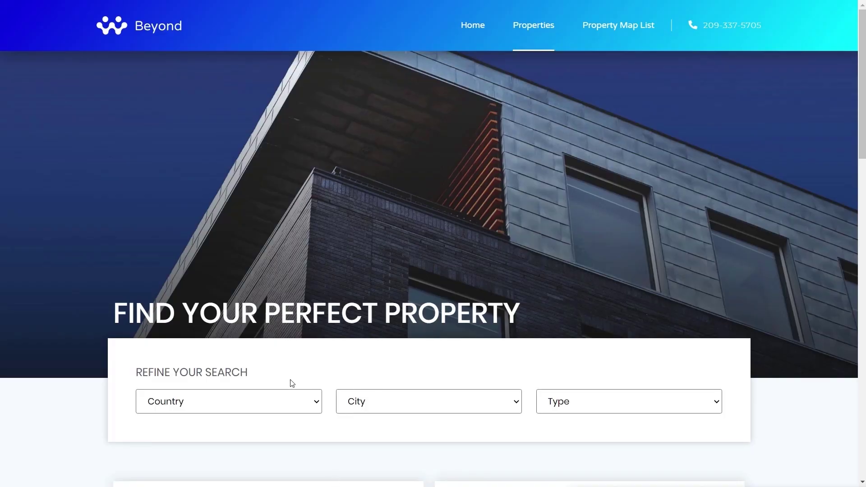
# Filter the property listings by country ENG and show the available city choices
pyautogui.scroll(-4, 181, 399)
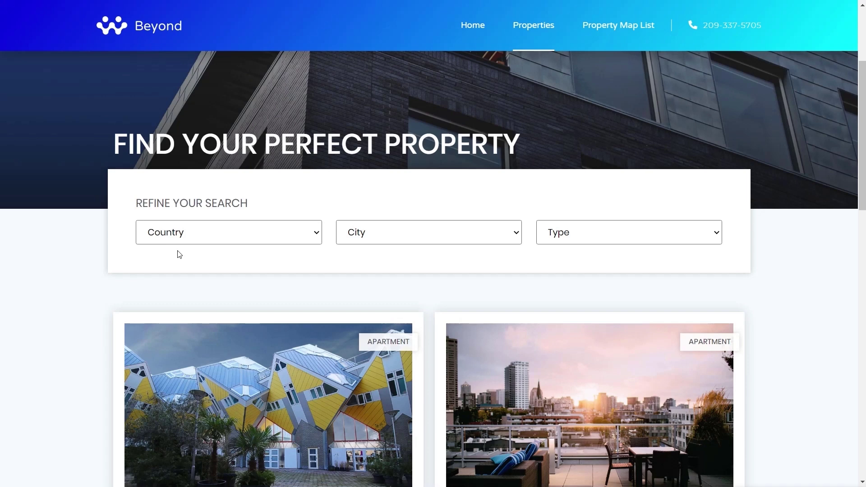
pyautogui.click(193, 233)
pyautogui.click(159, 266)
pyautogui.click(453, 237)
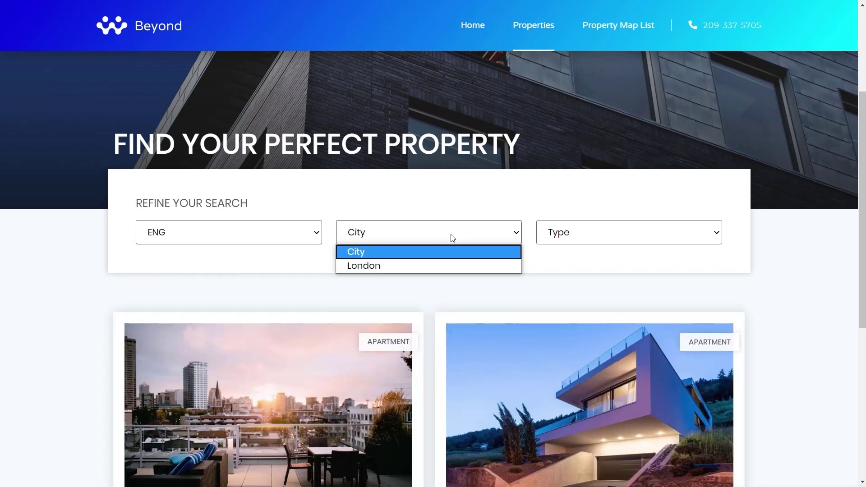
# Filter the listings by country WLS and city Cardiff, view the result, and show the property type choices
pyautogui.click(321, 236)
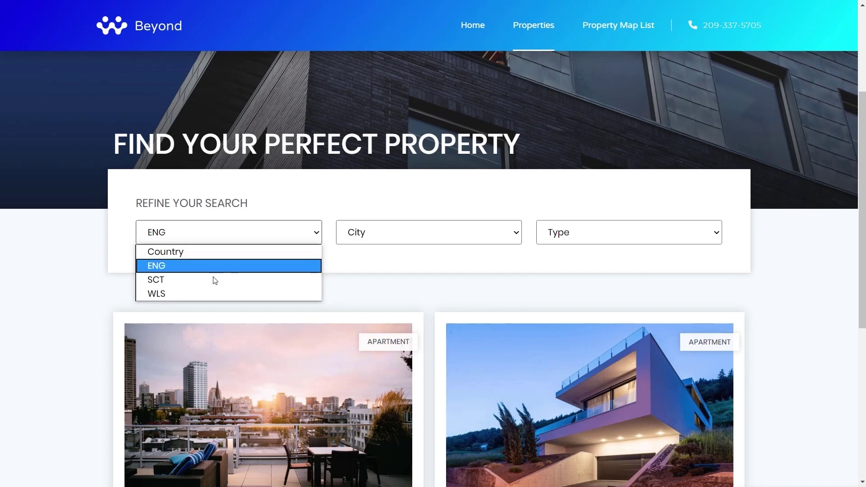
pyautogui.click(189, 293)
pyautogui.click(394, 240)
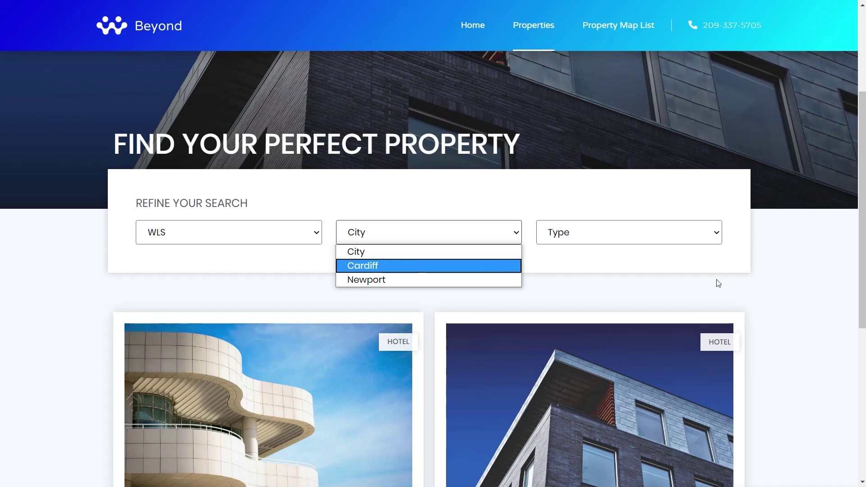
pyautogui.click(407, 267)
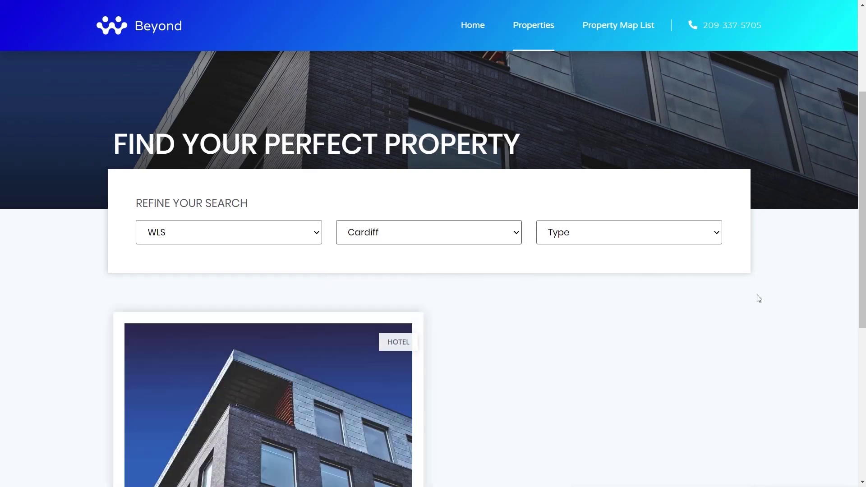
pyautogui.scroll(-3, 759, 298)
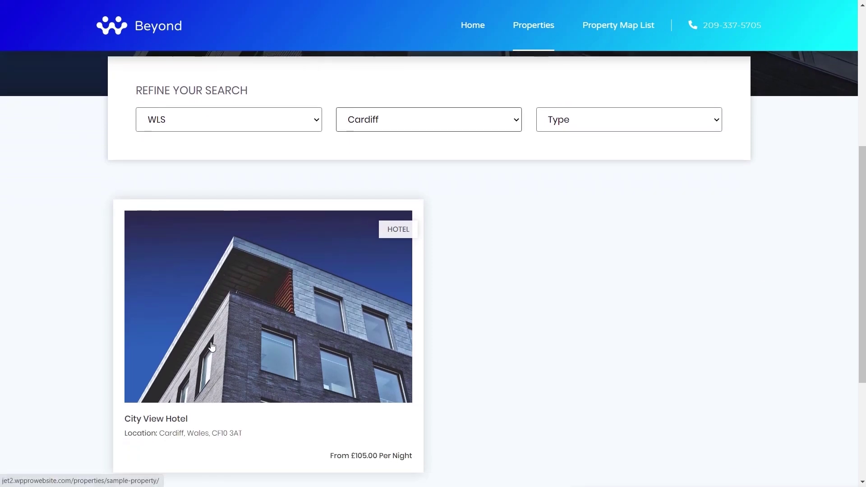
pyautogui.click(599, 124)
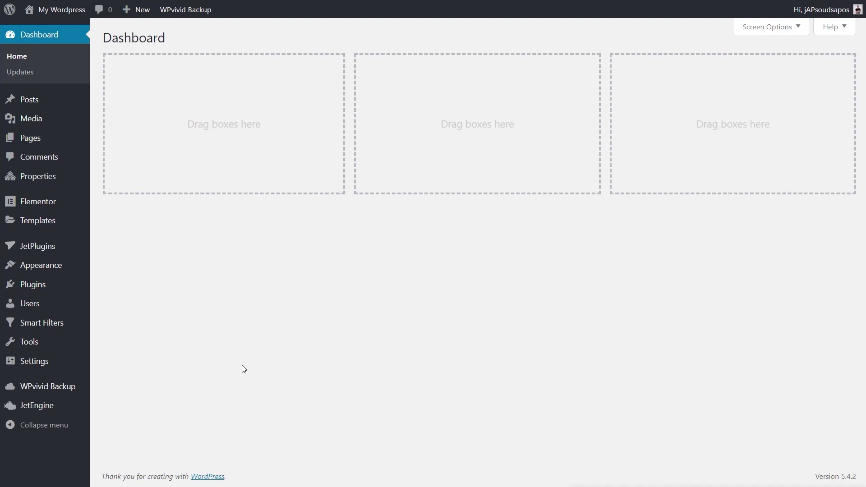
# Open the Property Location taxonomy from JetEngine's custom taxonomies for editing
pyautogui.moveTo(61, 410)
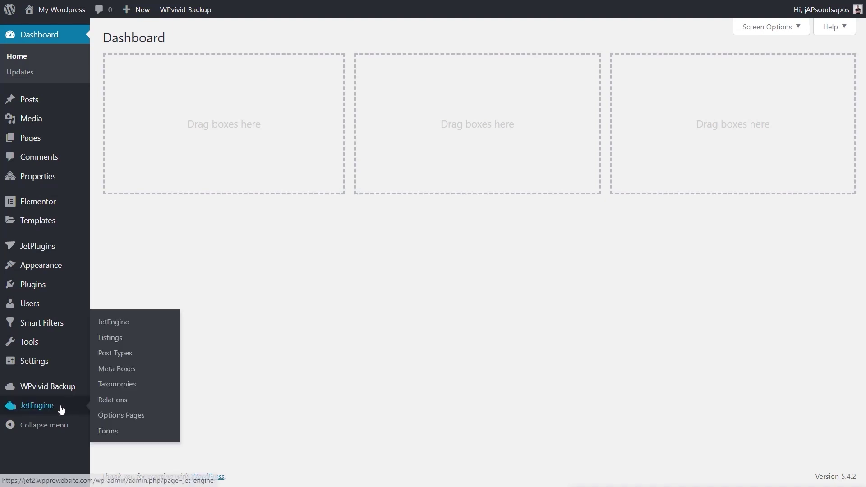
pyautogui.click(117, 384)
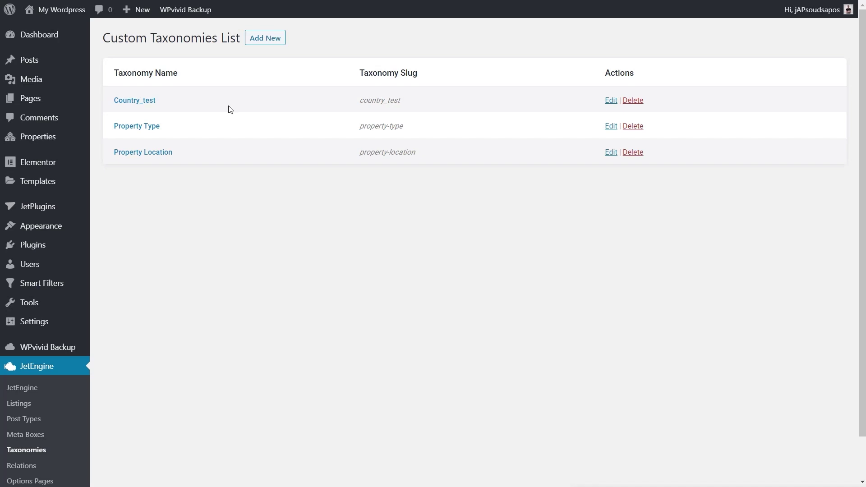
pyautogui.click(143, 154)
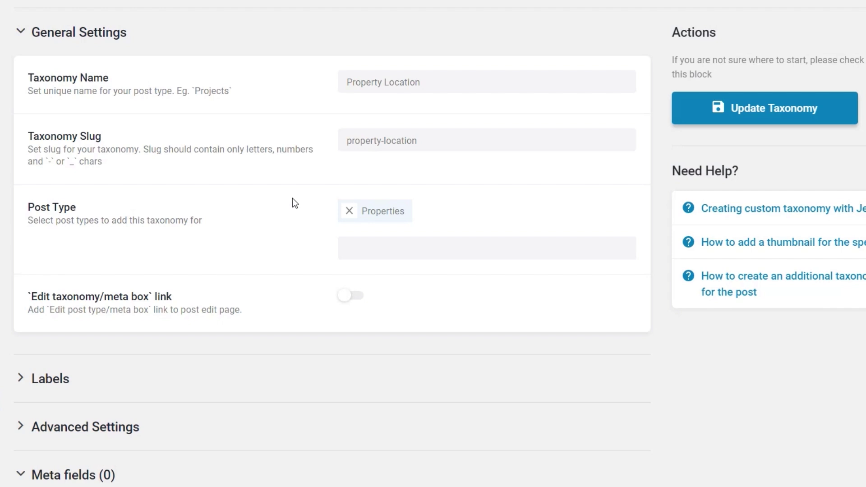
# Examine the Property Location taxonomy's advanced settings, especially the Hierarchical option
pyautogui.scroll(-1, 473, 327)
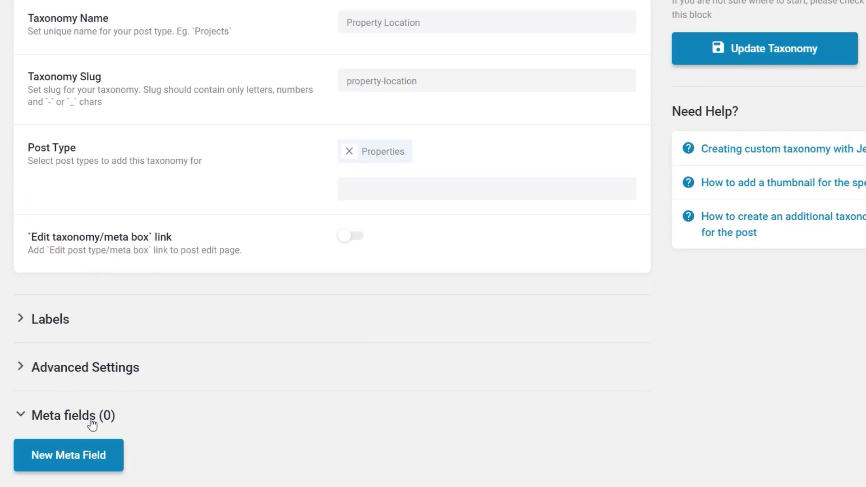
pyautogui.click(85, 367)
pyautogui.scroll(-1, 712, 389)
pyautogui.scroll(-10, 710, 384)
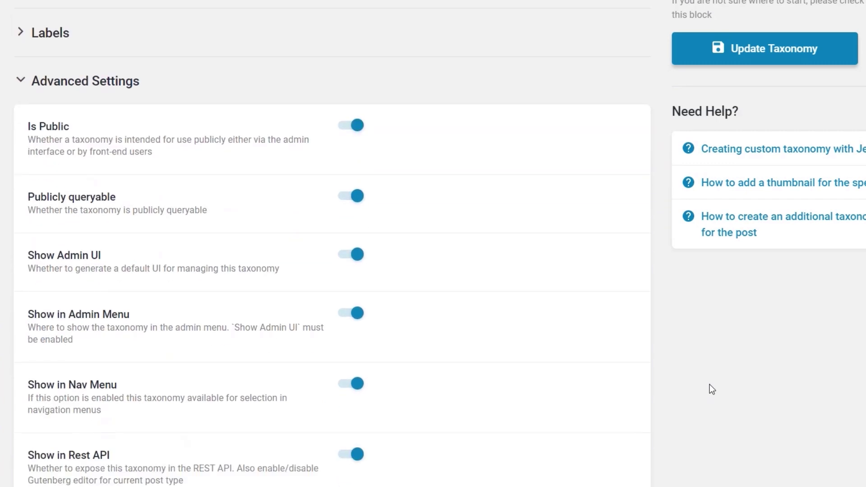
pyautogui.scroll(-2, 709, 384)
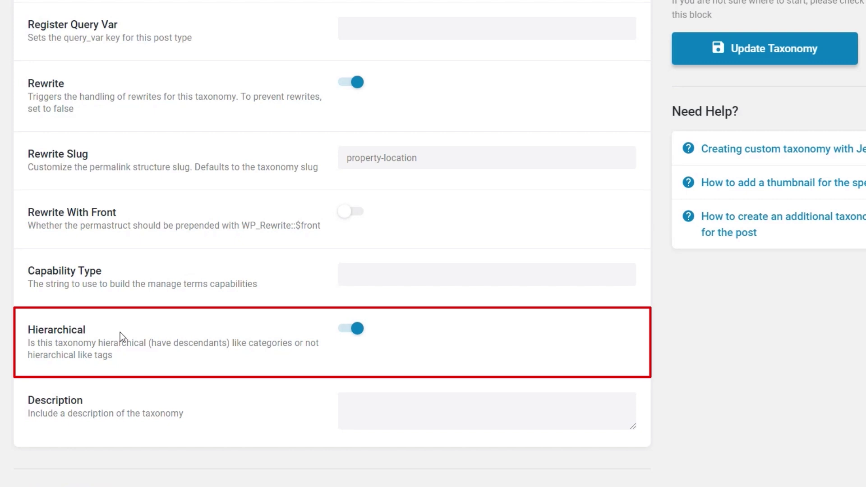
pyautogui.scroll(-1, 746, 391)
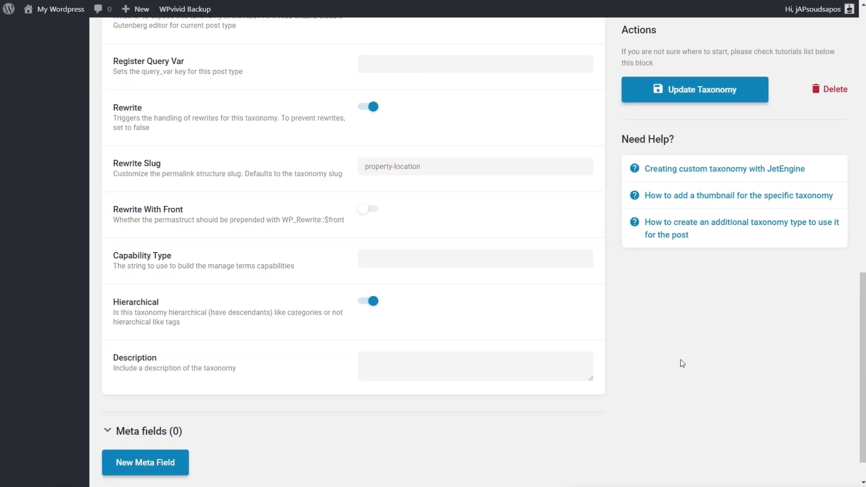
pyautogui.scroll(10, 674, 359)
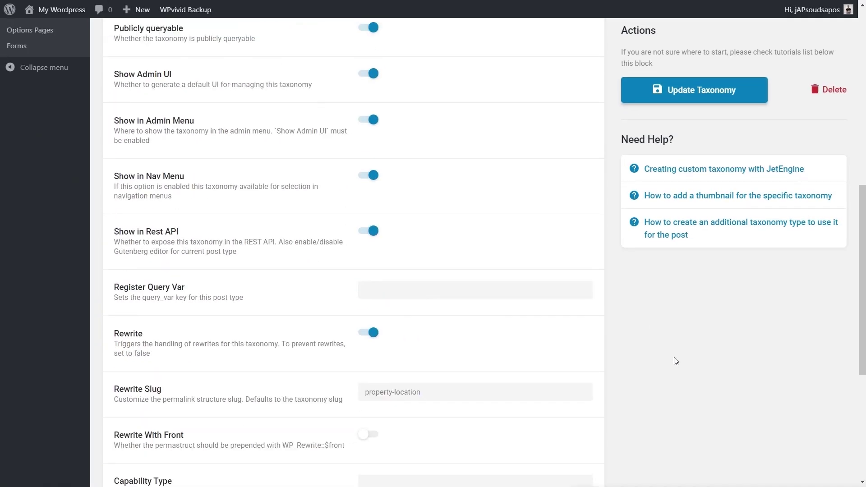
pyautogui.scroll(5, 77, 172)
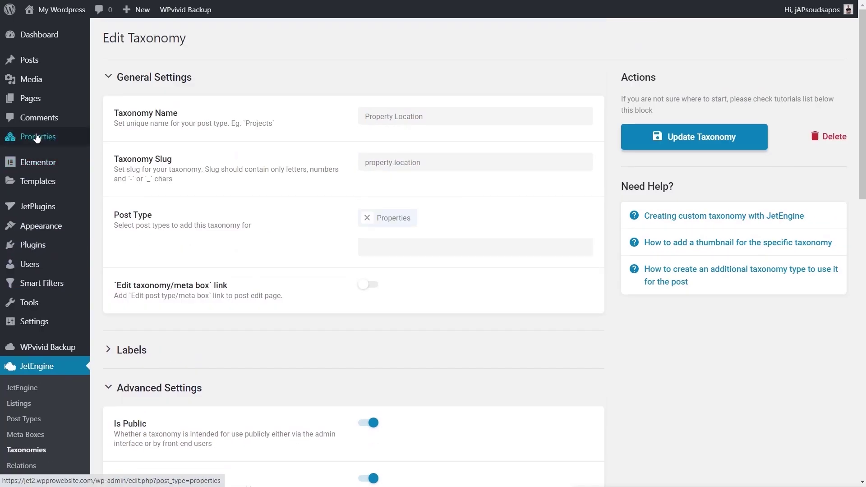
# Check the country, property type and location terms assigned to Industry Way and Avenue View in Quick Edit
pyautogui.moveTo(48, 136)
pyautogui.click(118, 139)
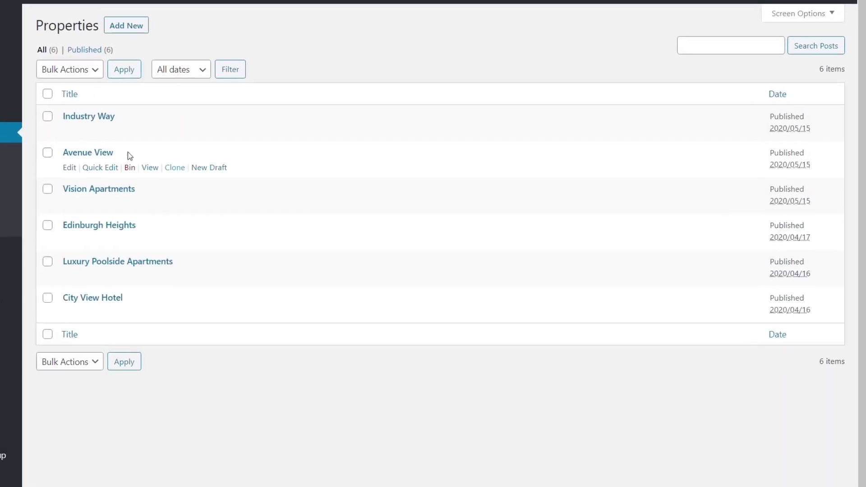
pyautogui.click(69, 130)
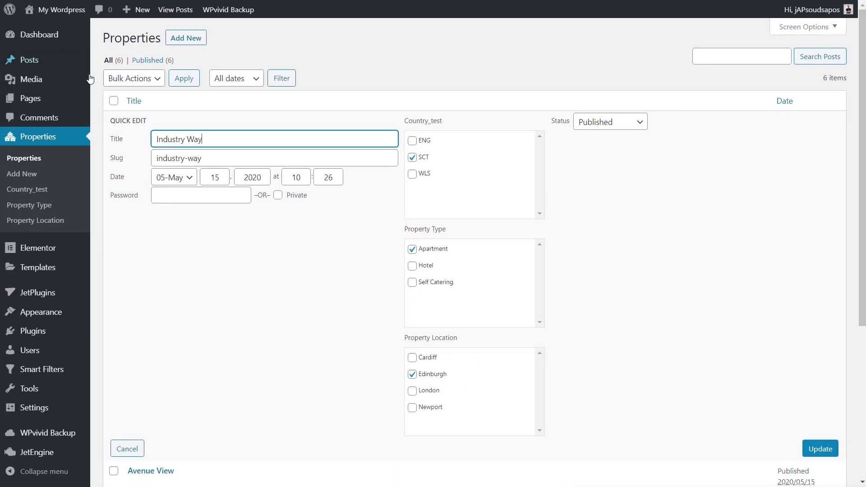
pyautogui.click(135, 452)
pyautogui.click(156, 169)
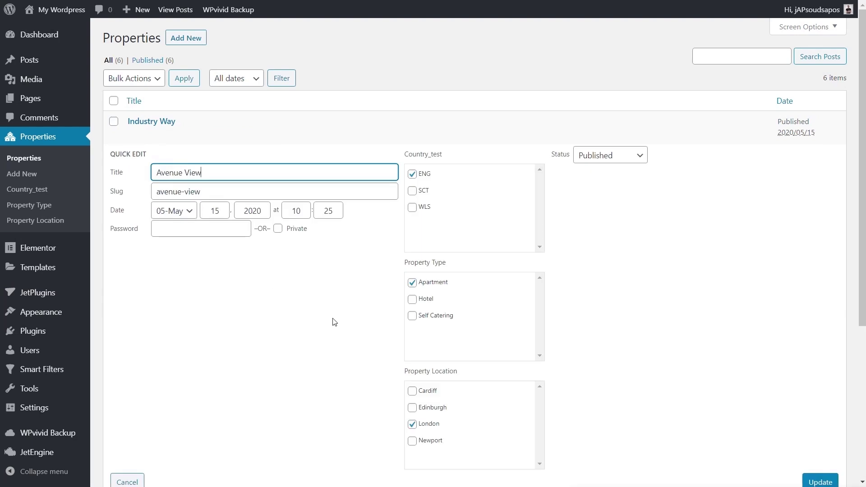
pyautogui.scroll(-1, 265, 350)
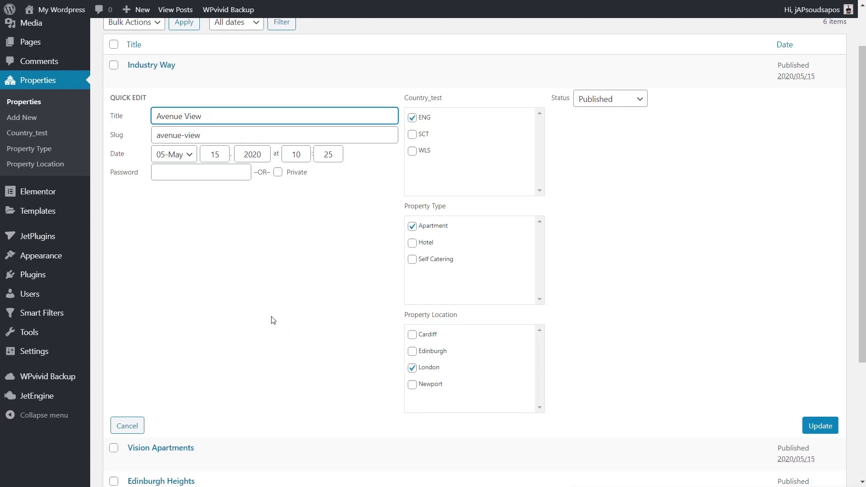
# Create a new smart filter titled Hierarchical Filters, using "Hierarchical Filters" for the filter label and active filter label
pyautogui.moveTo(57, 318)
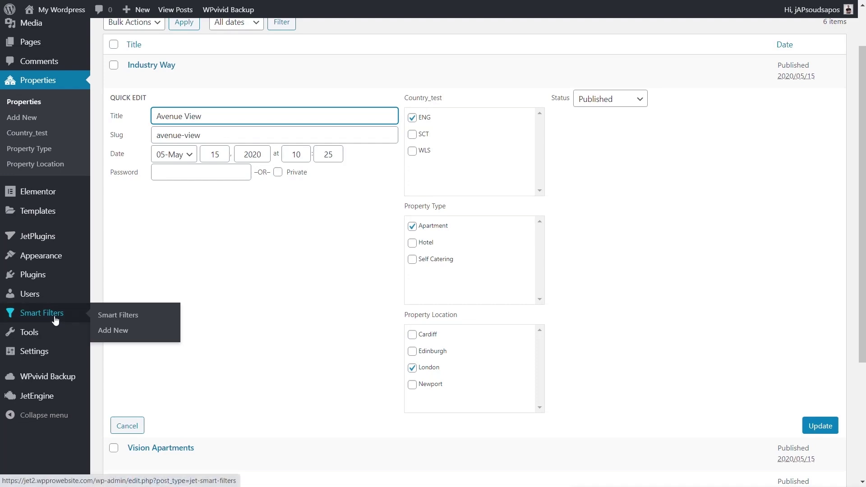
pyautogui.click(110, 332)
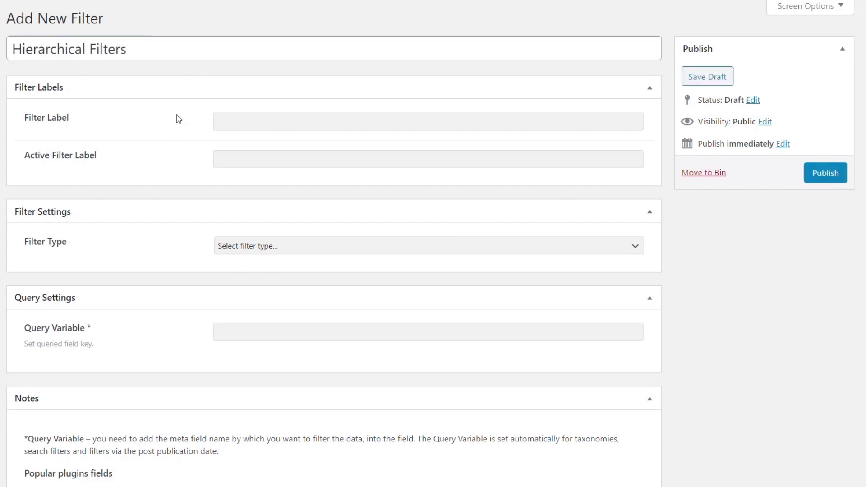
pyautogui.click(244, 122)
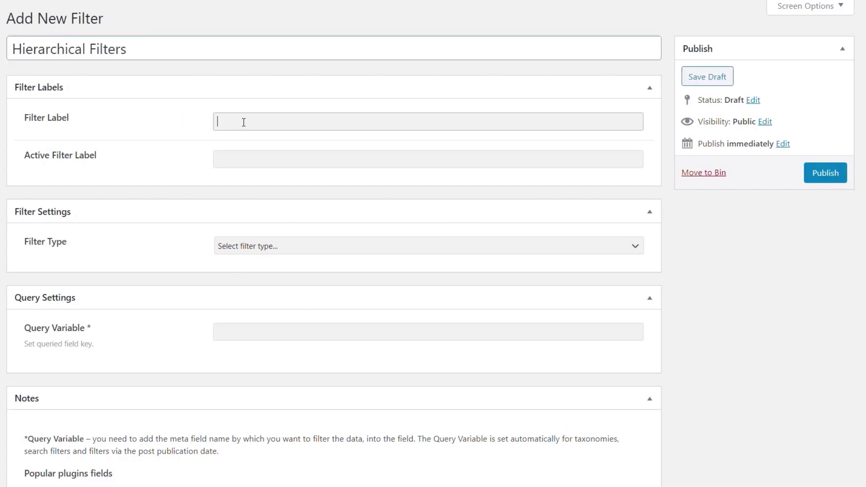
pyautogui.write('Hierarchical Filters')
pyautogui.click(253, 162)
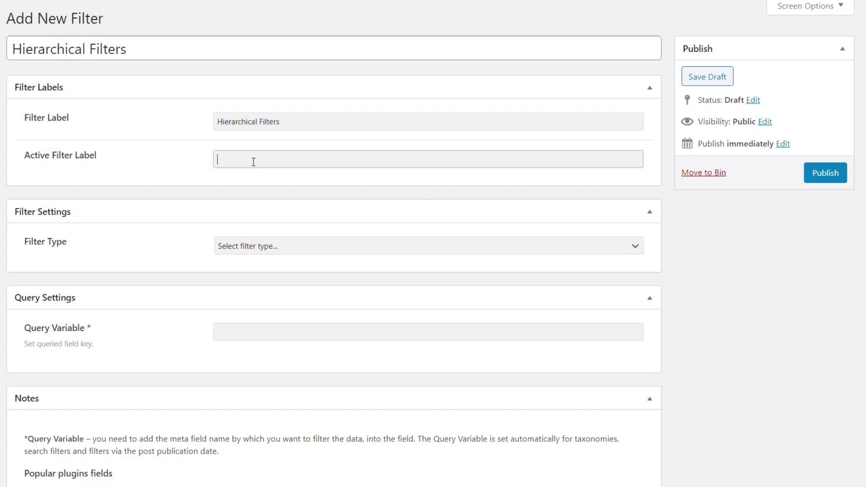
pyautogui.write('Hierarchical Filters')
pyautogui.click(704, 360)
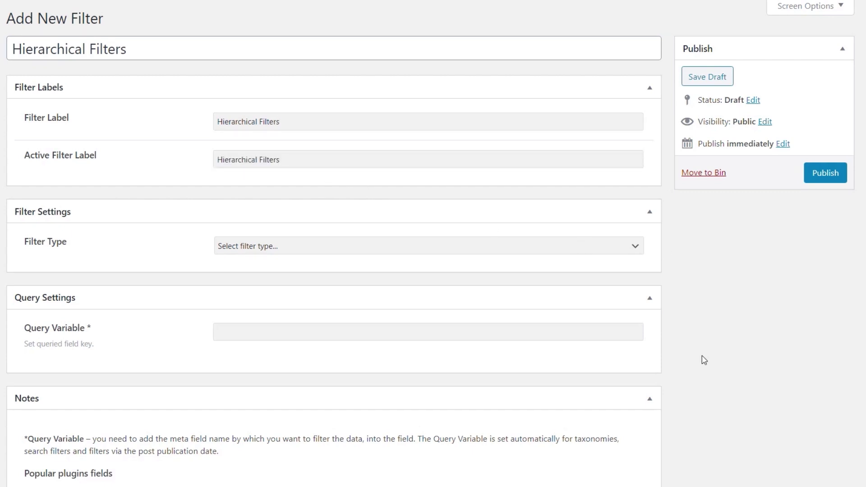
# Set the filter type to Select and turn on the Is hierarchical option
pyautogui.click(518, 252)
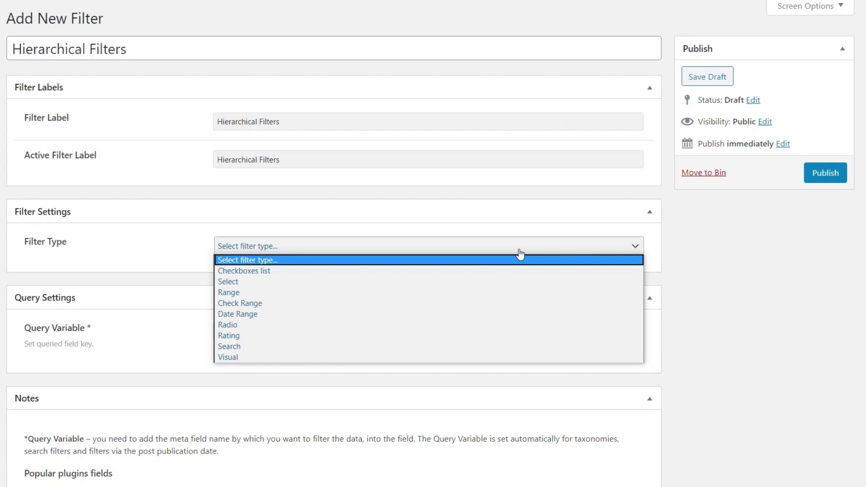
pyautogui.click(264, 282)
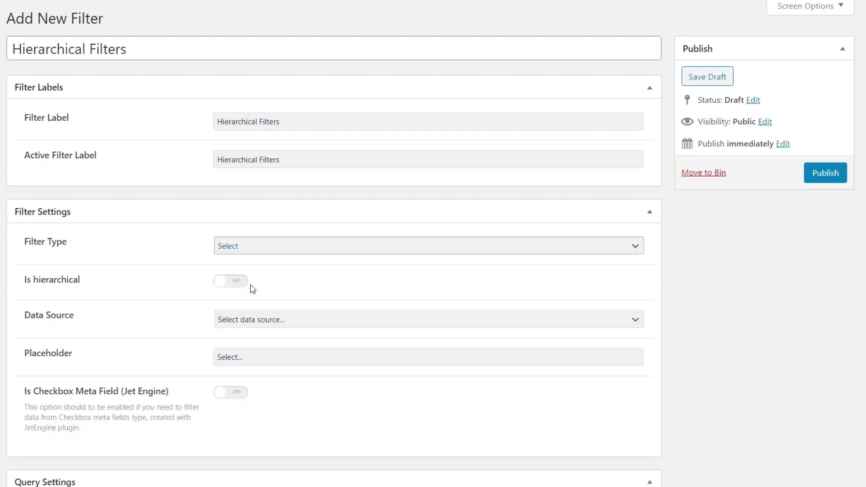
pyautogui.scroll(-1, 734, 292)
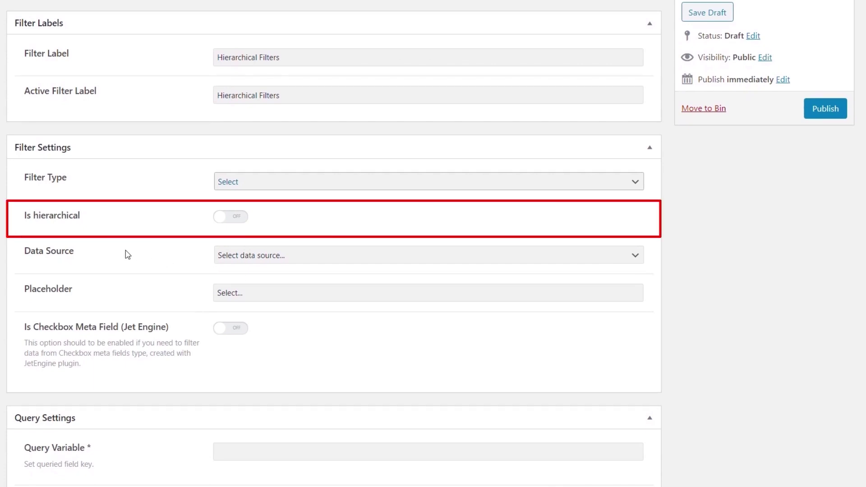
pyautogui.click(238, 218)
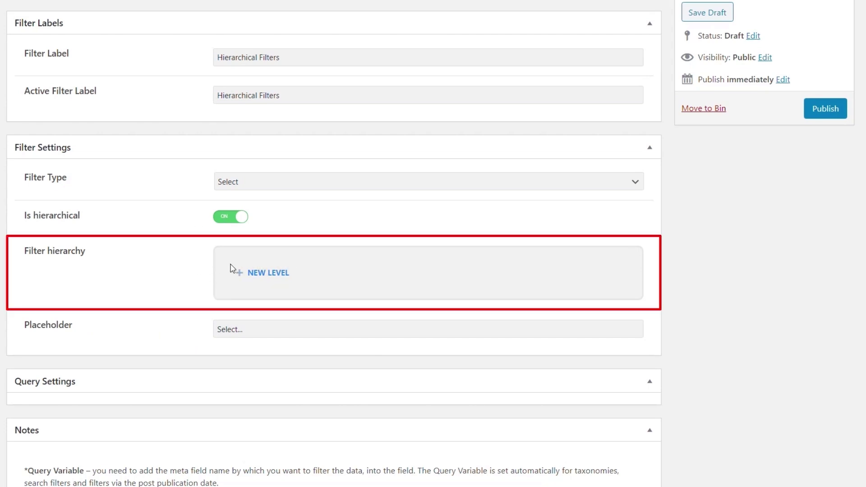
pyautogui.click(221, 220)
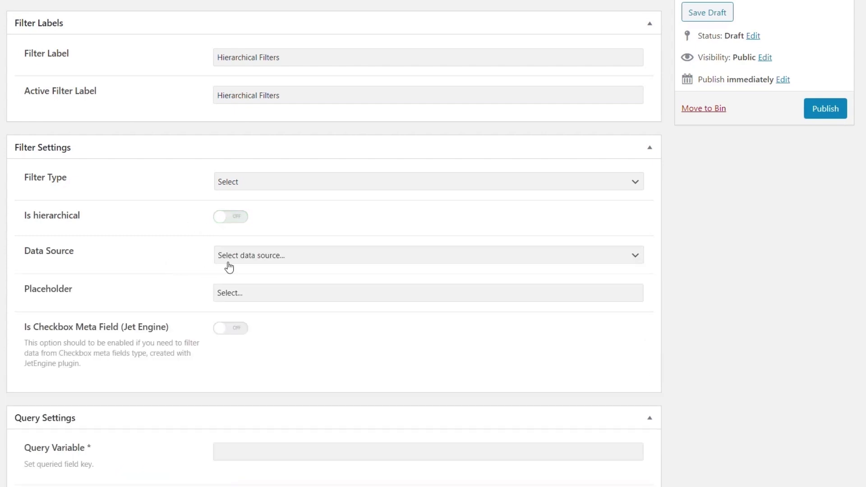
pyautogui.click(244, 221)
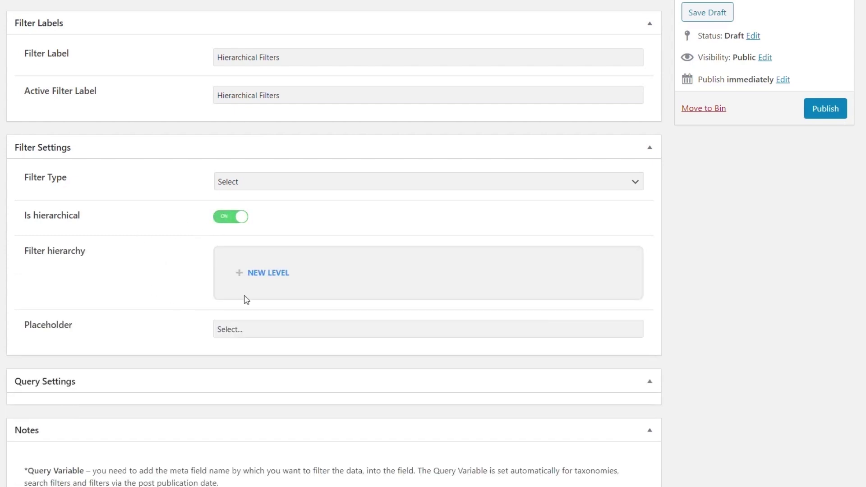
# Add a first level to the filter hierarchy
pyautogui.click(277, 280)
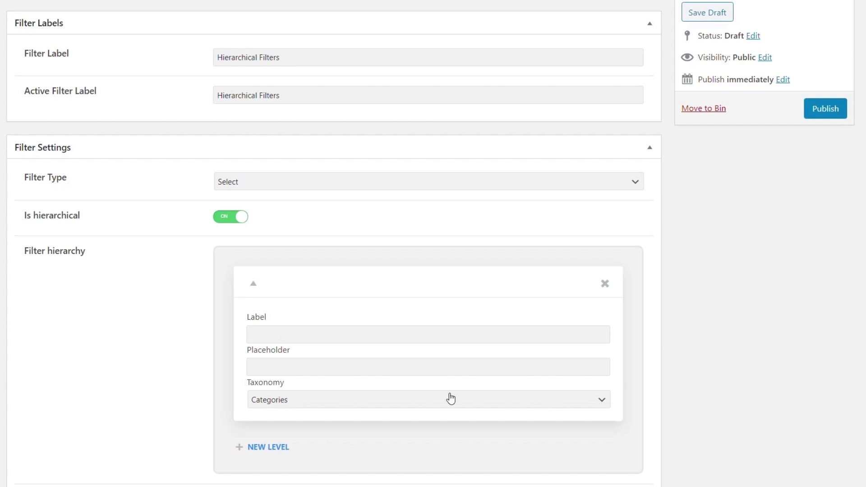
pyautogui.scroll(-2, 687, 361)
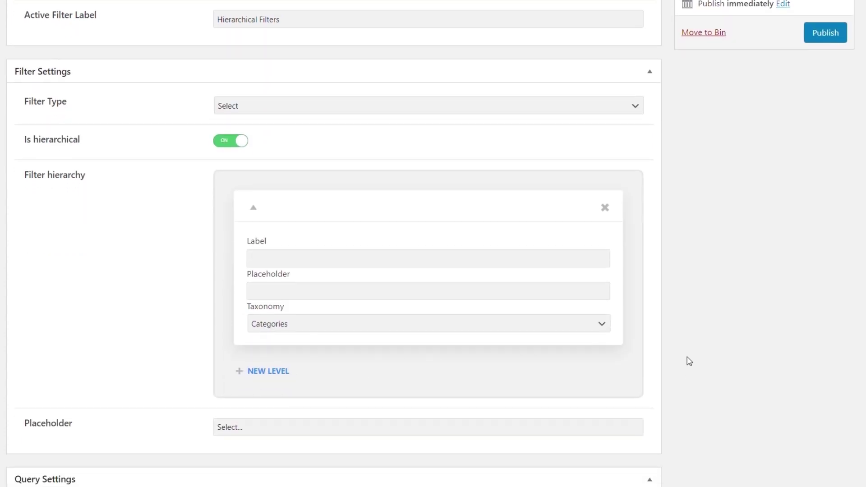
pyautogui.scroll(-1, 686, 327)
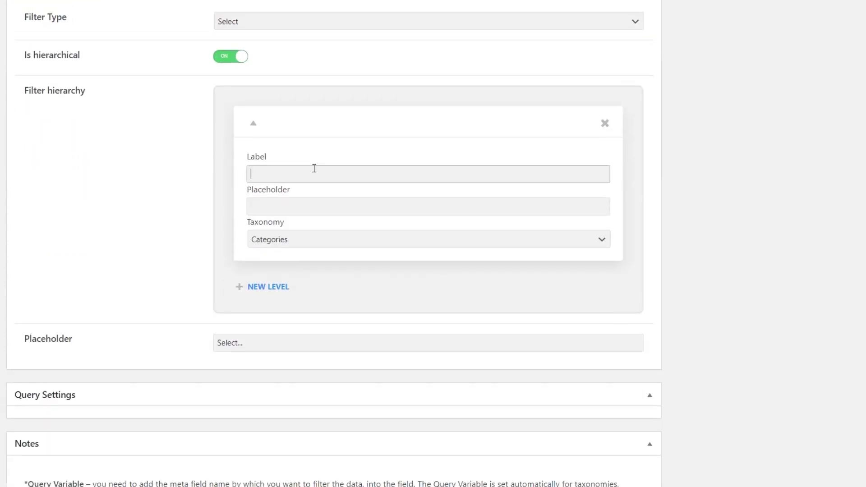
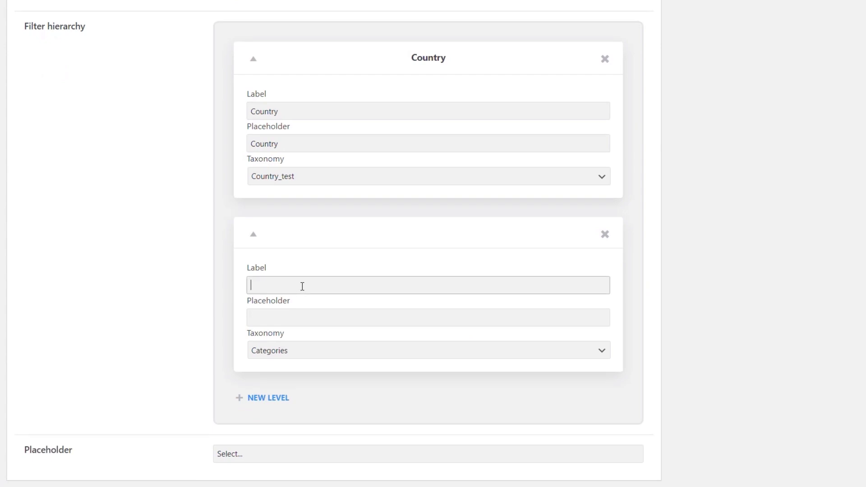
# Fill in the second hierarchy level with City as label and placeholder, using the Property Location taxonomy
pyautogui.write('City')
pyautogui.click(278, 320)
pyautogui.write('City')
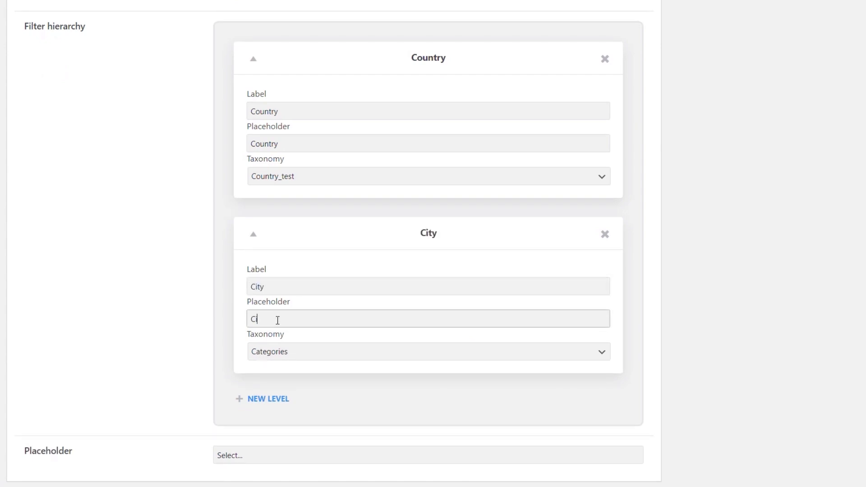
pyautogui.click(300, 354)
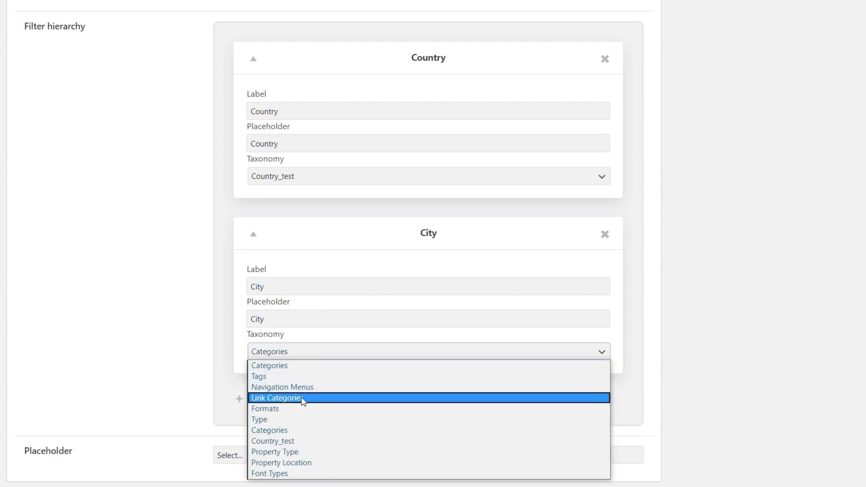
pyautogui.click(302, 463)
# Add a third hierarchy level with Property Type as its label, placeholder and taxonomy
pyautogui.click(270, 401)
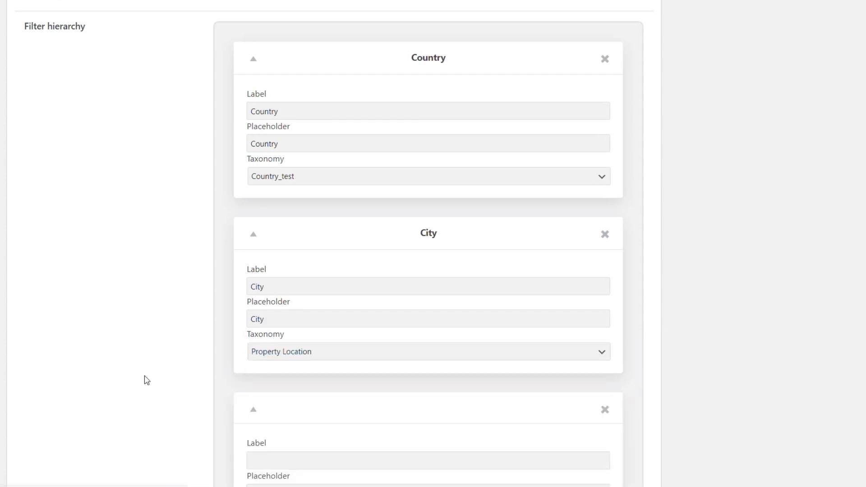
pyautogui.scroll(-5, 147, 380)
pyautogui.click(260, 203)
pyautogui.write('Property Type')
pyautogui.moveTo(301, 200); pyautogui.dragTo(236, 213)
pyautogui.hotkey('ctrl', 'c')
pyautogui.click(268, 235)
pyautogui.hotkey('ctrl', 'v')
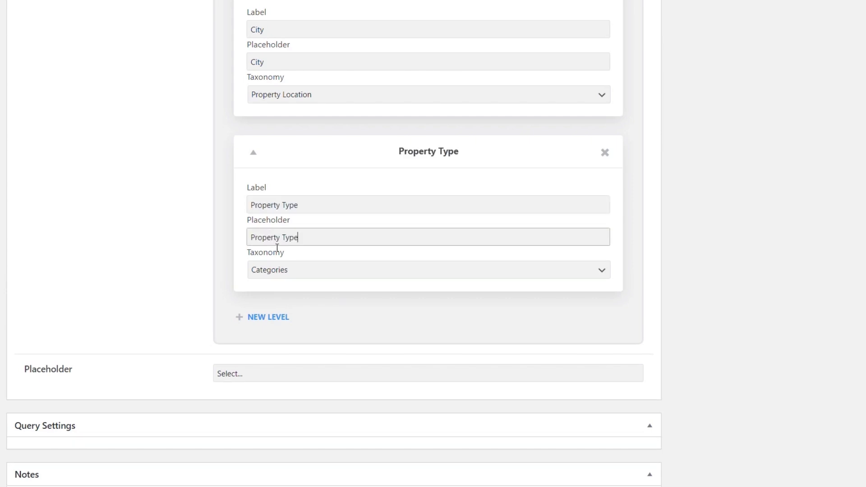
pyautogui.click(301, 271)
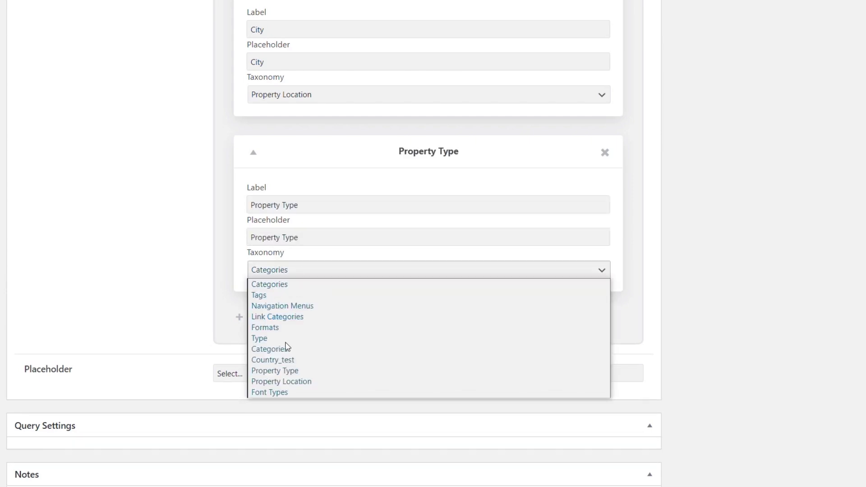
pyautogui.click(287, 370)
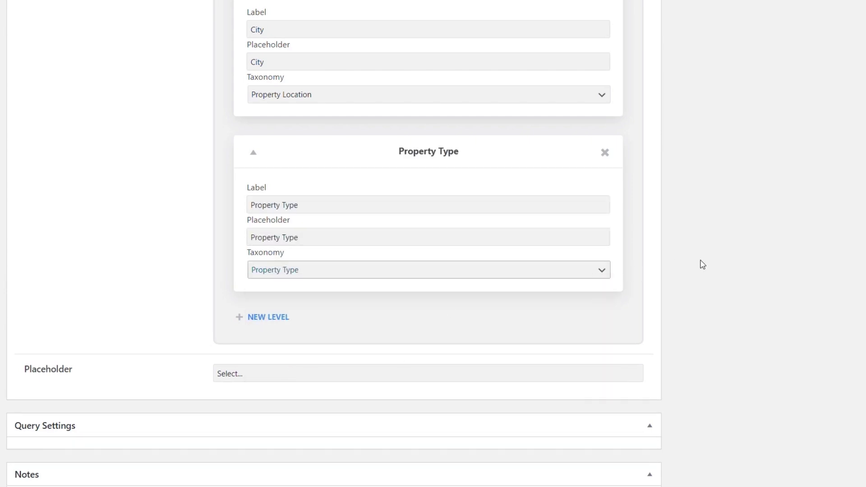
# Review the three hierarchy levels and publish the Hierarchical Filters filter
pyautogui.scroll(6, 721, 261)
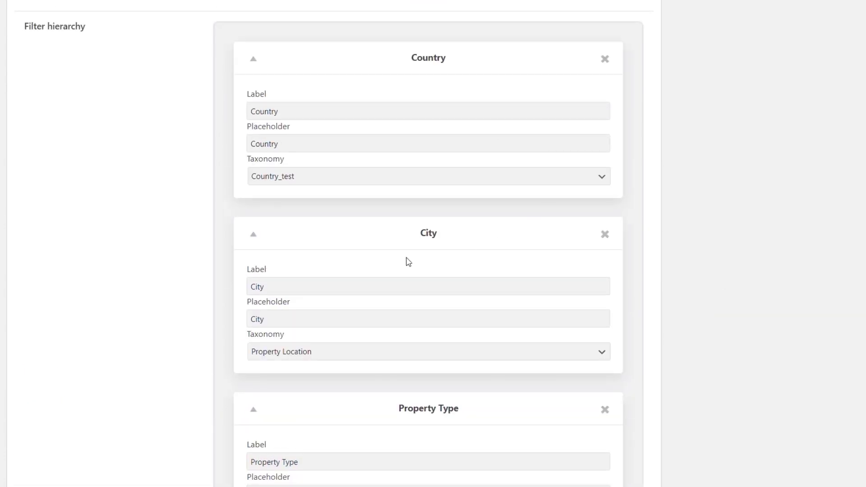
pyautogui.scroll(-8, 749, 333)
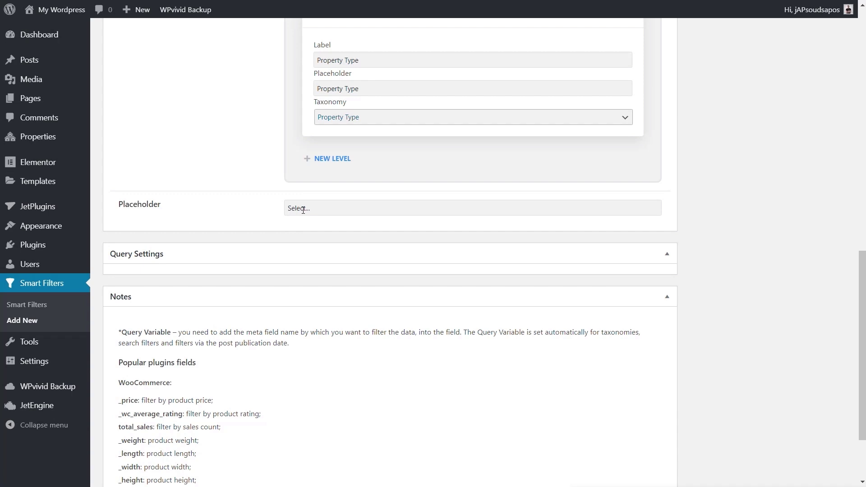
pyautogui.scroll(10, 754, 269)
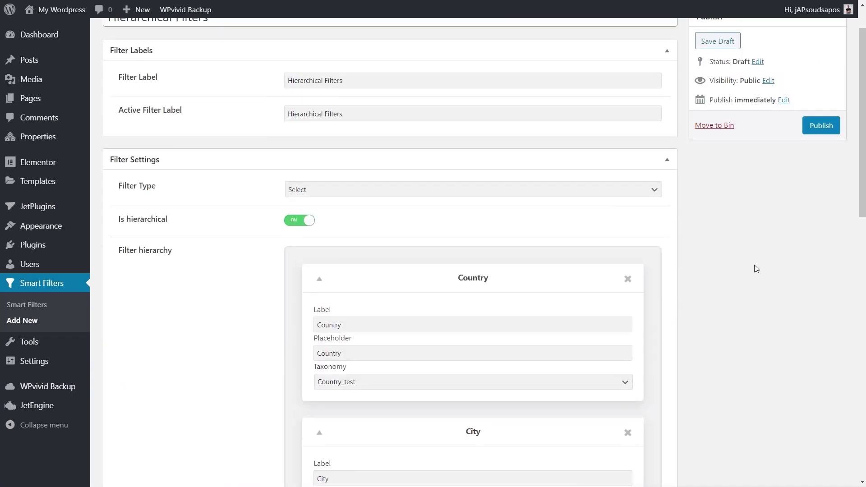
pyautogui.scroll(2, 754, 269)
pyautogui.click(821, 173)
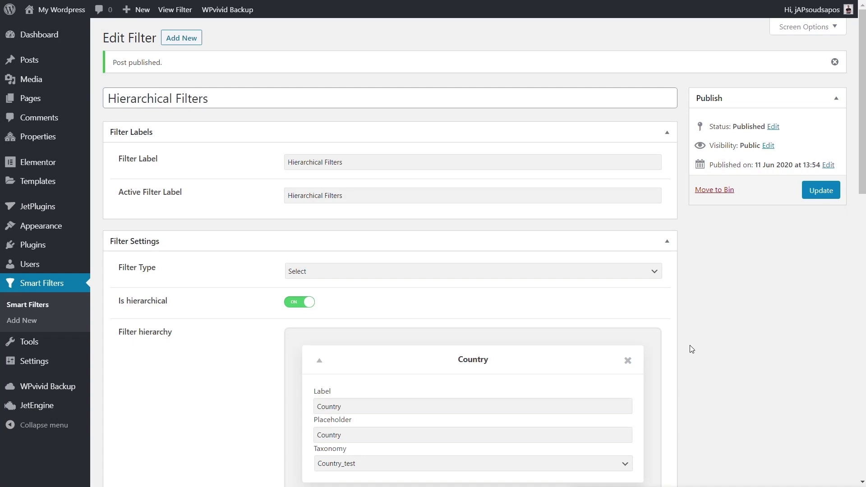
# Open the Property Archive theme template for editing in Elementor
pyautogui.moveTo(40, 182)
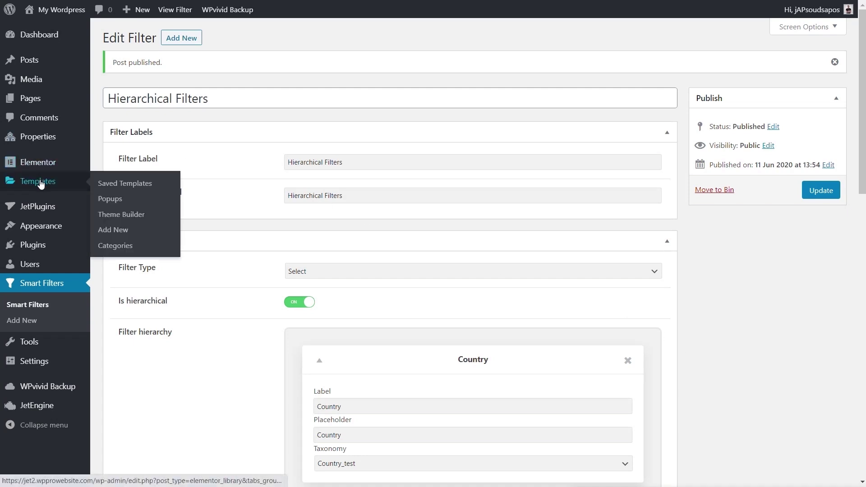
pyautogui.click(118, 214)
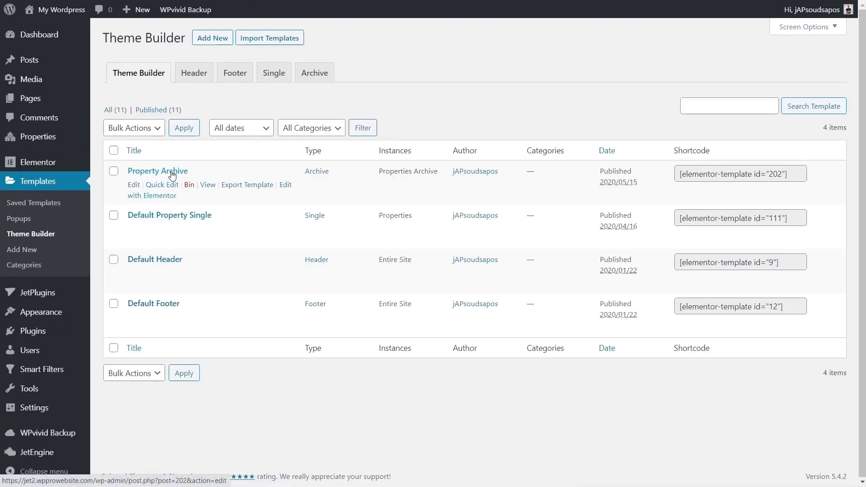
pyautogui.click(176, 174)
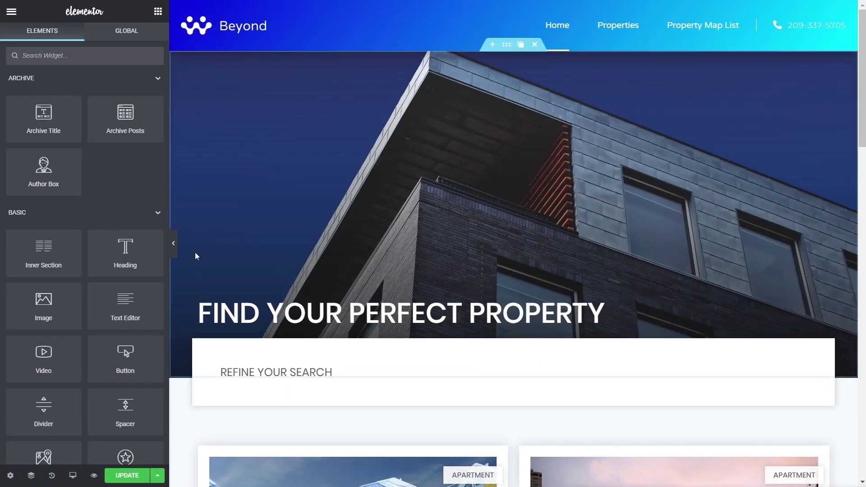
# Add a Select Filter widget beneath the Refine Your Search heading and assign the Hierarchical Filters filter to it
pyautogui.click(70, 57)
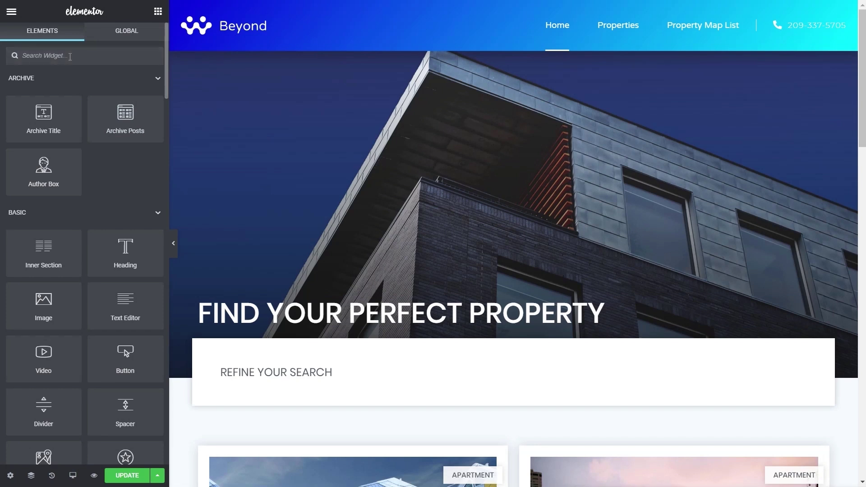
pyautogui.write('select')
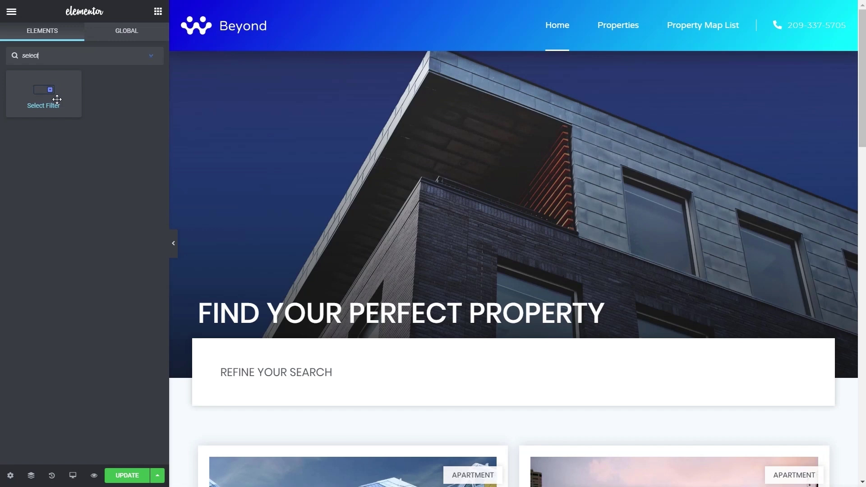
pyautogui.moveTo(57, 99); pyautogui.dragTo(308, 377)
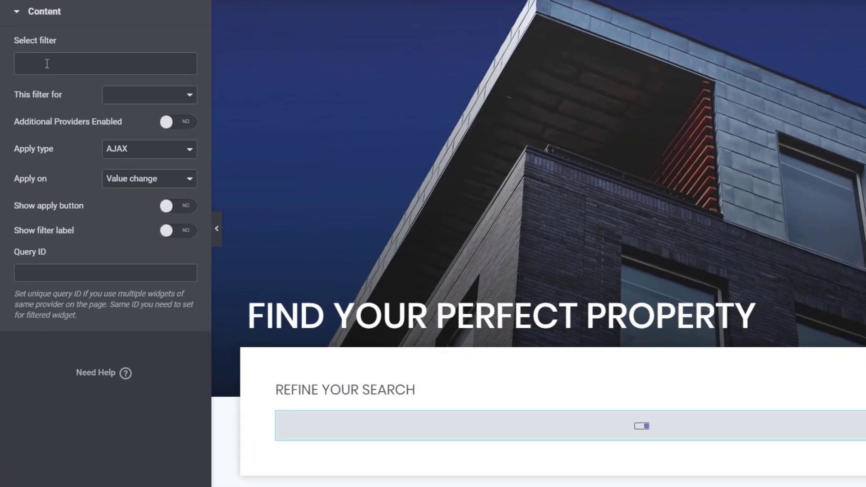
pyautogui.click(47, 64)
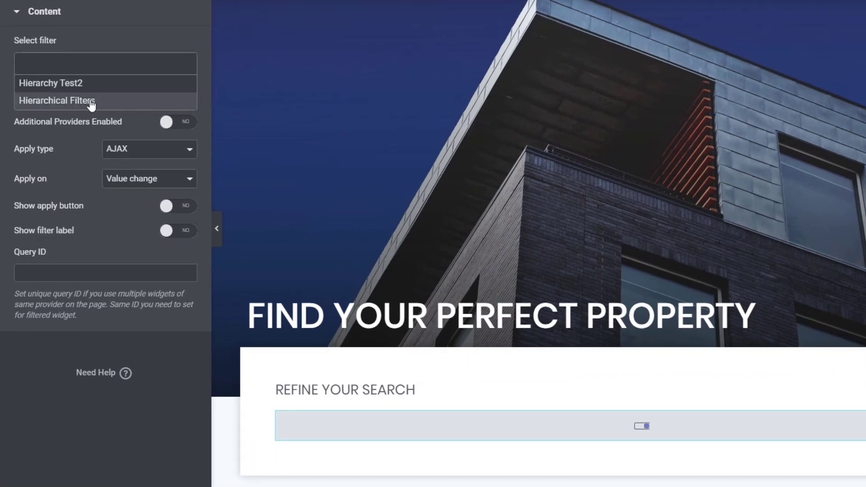
pyautogui.click(70, 101)
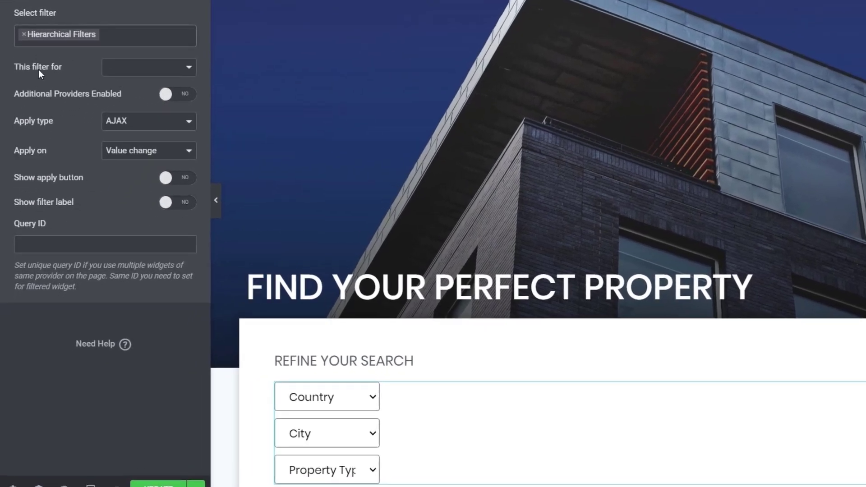
# Make the filter target JetEngine, with AJAX as the apply type and value change as the apply trigger
pyautogui.click(126, 71)
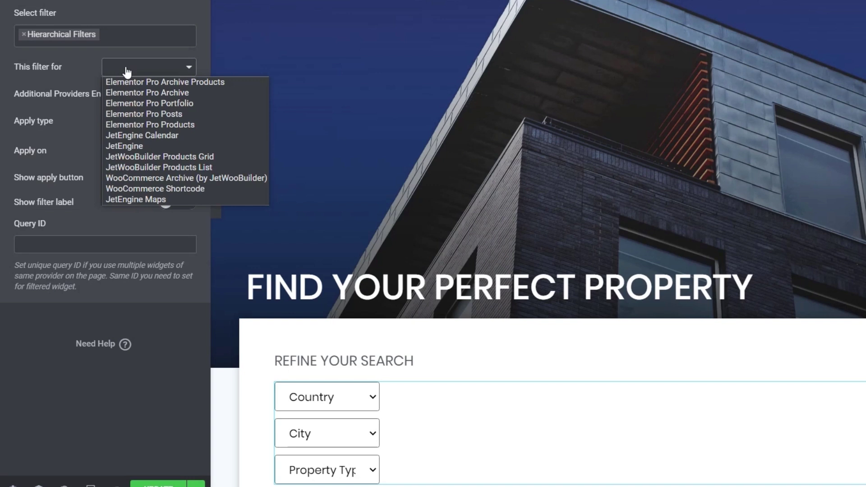
pyautogui.click(130, 146)
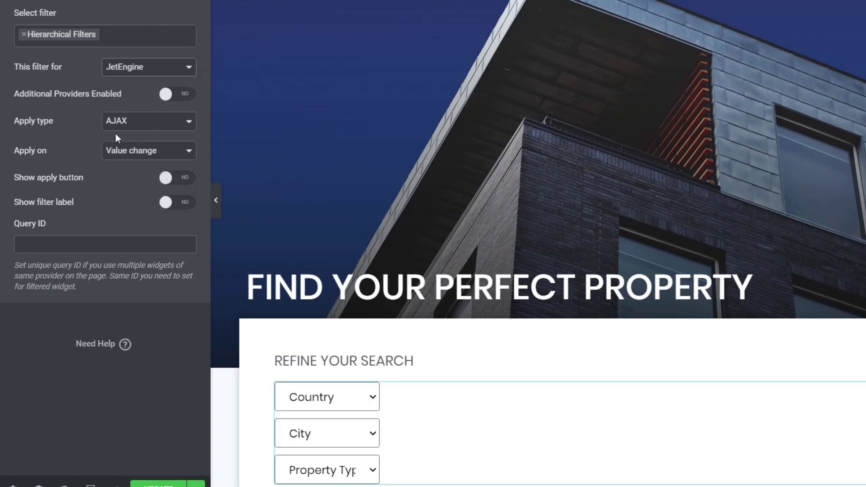
pyautogui.click(138, 126)
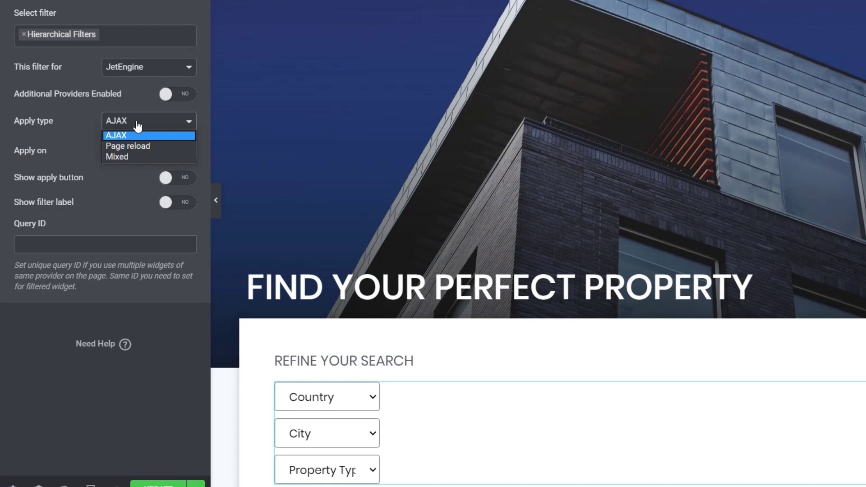
pyautogui.click(124, 135)
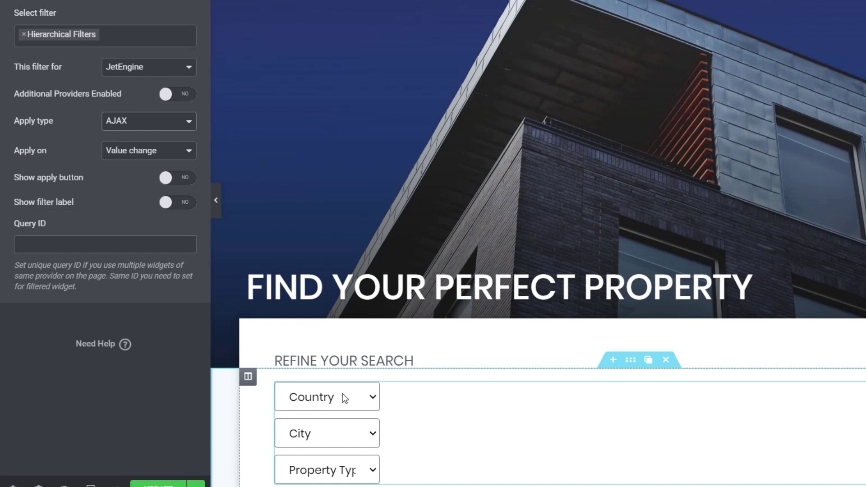
pyautogui.click(154, 153)
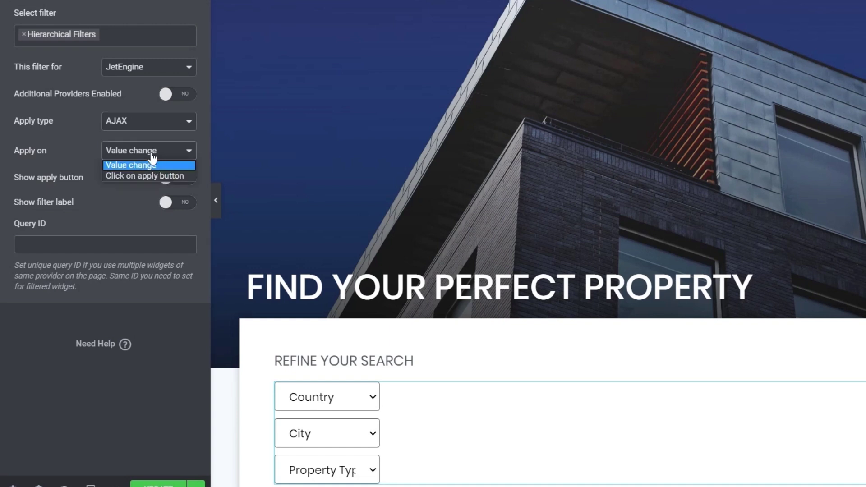
pyautogui.click(109, 203)
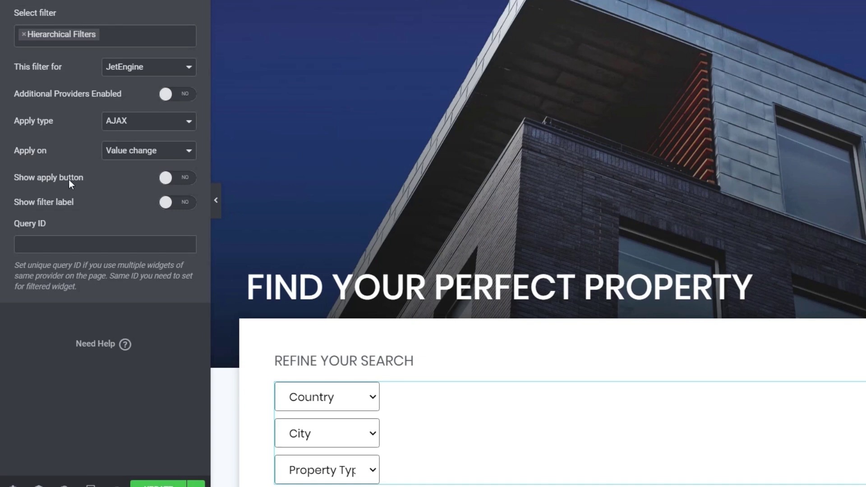
# Try the select filter with the apply button and with filter labels shown, turning each option off again
pyautogui.click(188, 181)
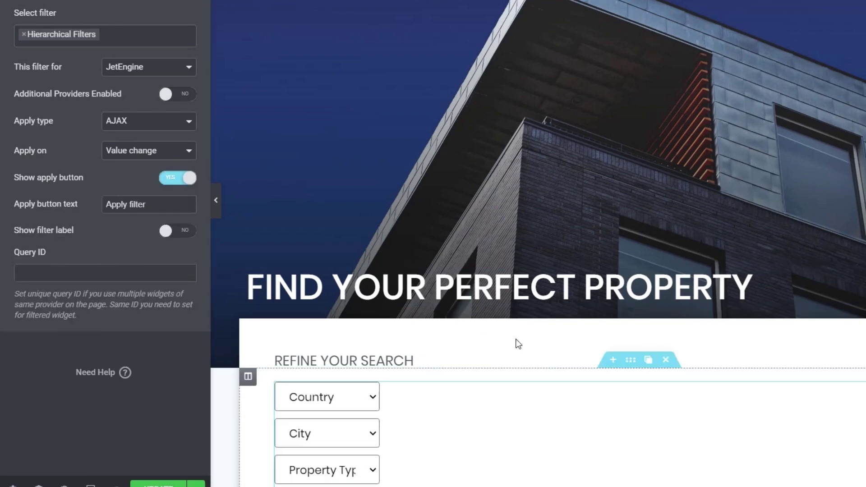
pyautogui.scroll(-5, 518, 344)
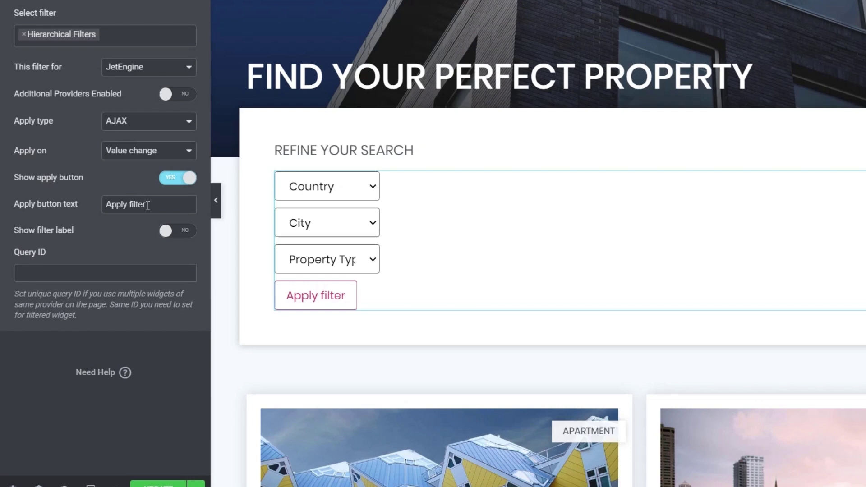
pyautogui.moveTo(148, 206); pyautogui.dragTo(101, 207)
pyautogui.click(176, 179)
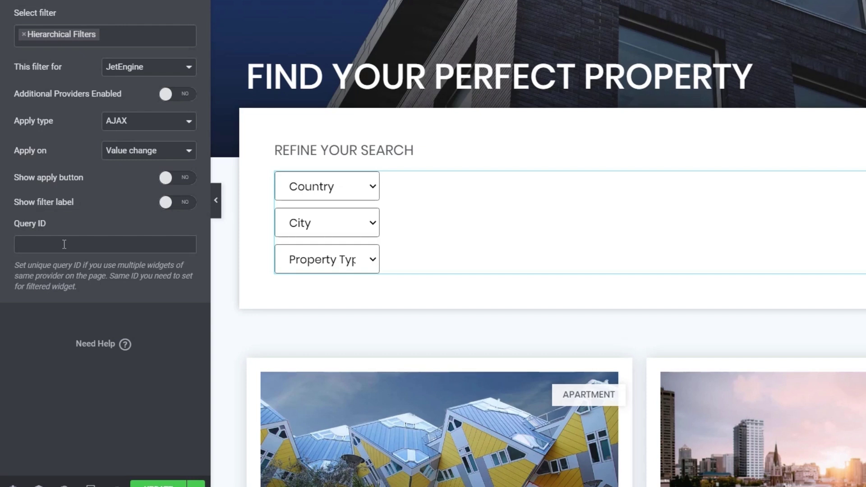
pyautogui.click(186, 203)
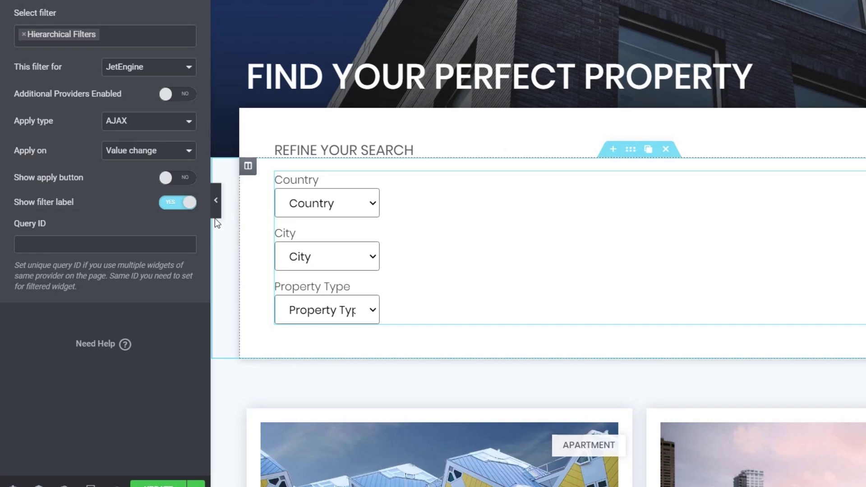
pyautogui.click(172, 207)
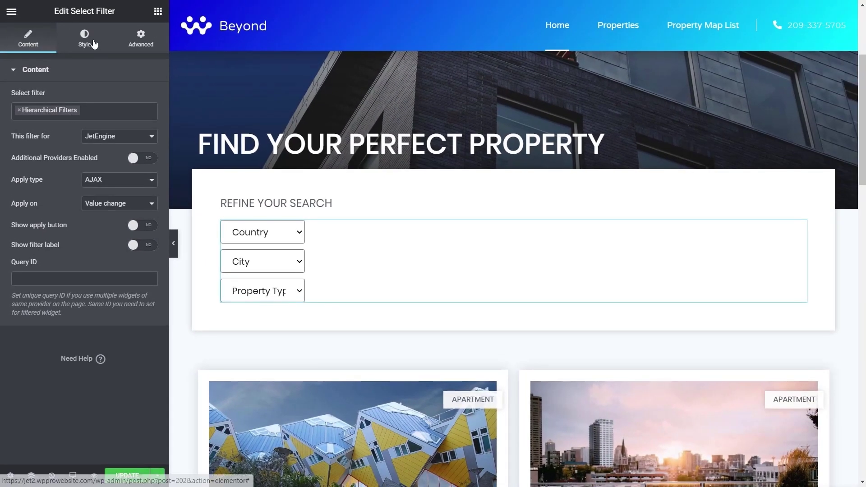
# Arrange the grouped filters in a line and set the vertical space between them to 0
pyautogui.click(86, 41)
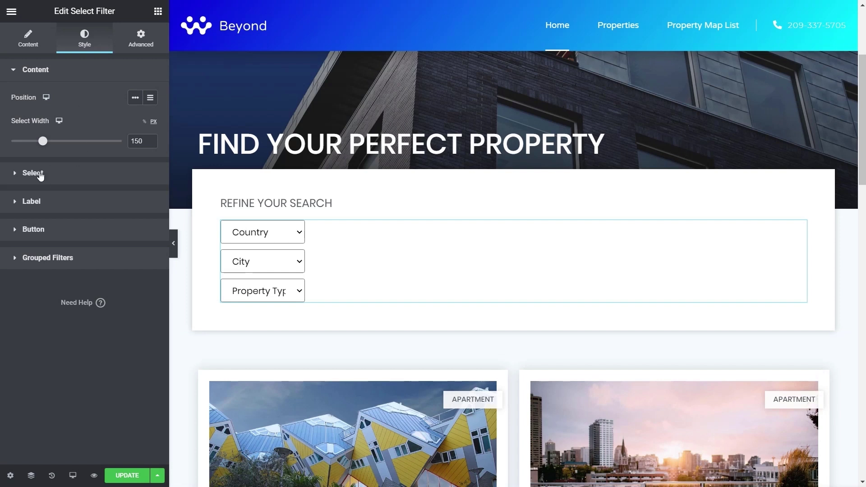
pyautogui.click(67, 259)
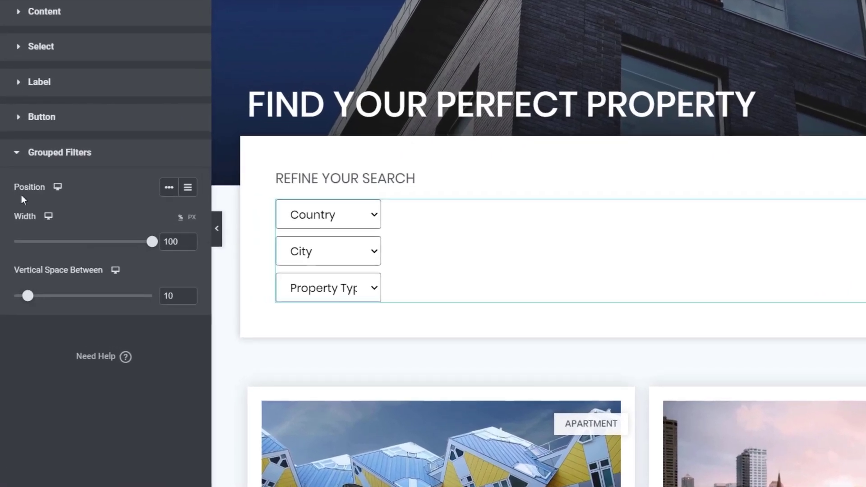
pyautogui.click(58, 187)
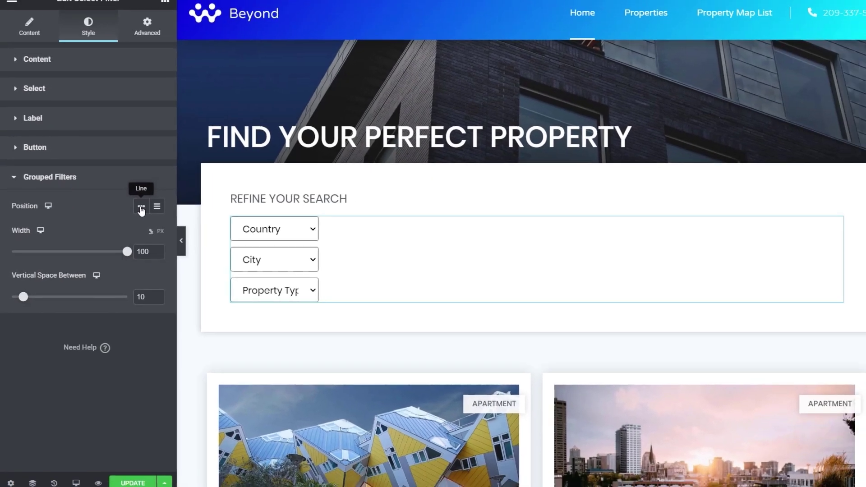
pyautogui.click(168, 187)
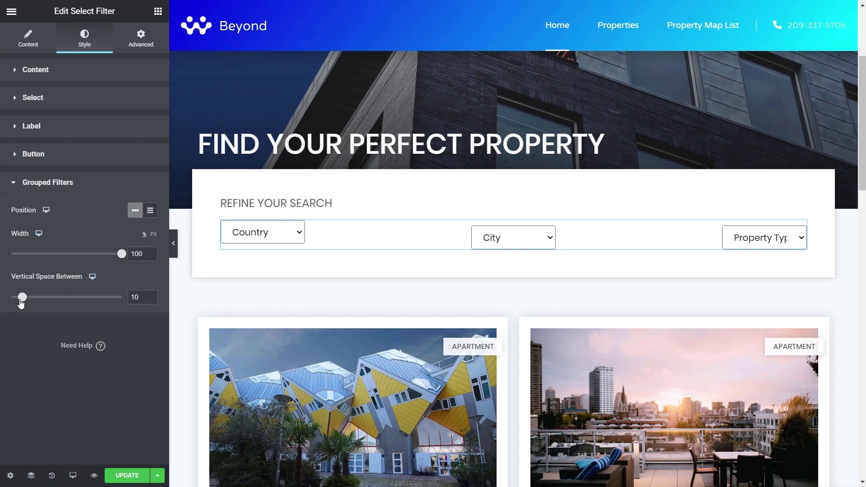
pyautogui.moveTo(22, 297); pyautogui.dragTo(0, 305)
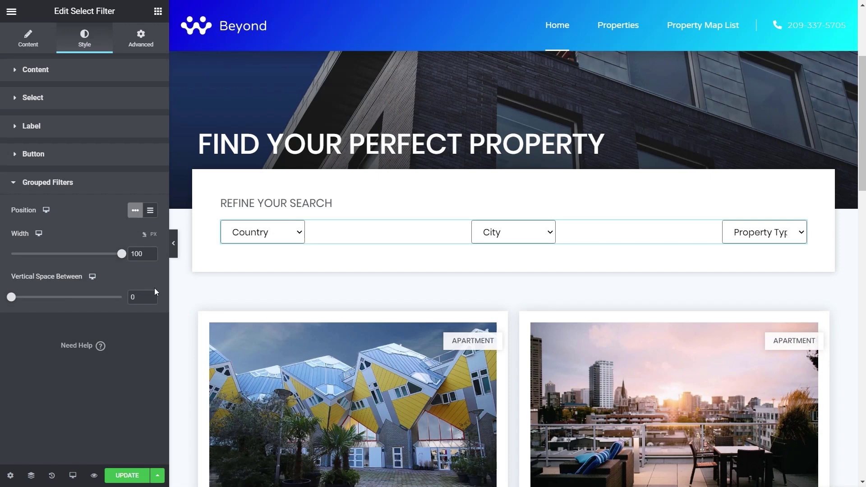
# Widen the country, city and property type select fields to 338 px
pyautogui.moveTo(121, 253); pyautogui.dragTo(12, 253)
pyautogui.click(44, 74)
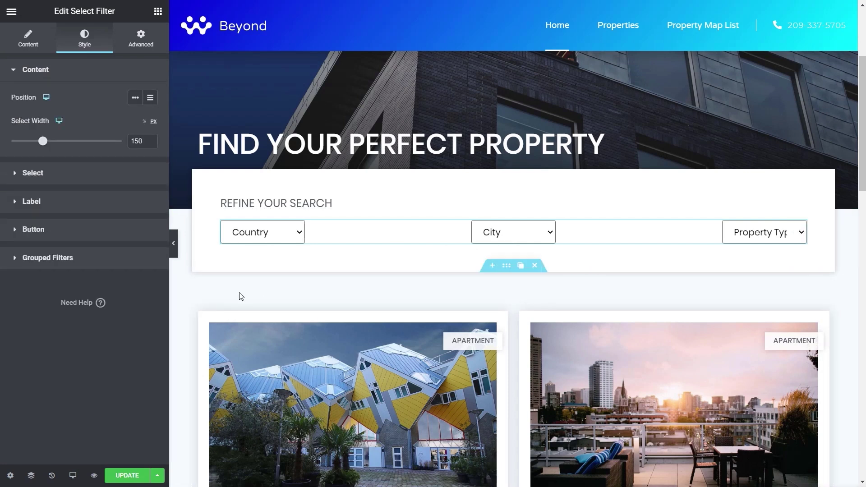
pyautogui.moveTo(46, 141); pyautogui.dragTo(102, 145)
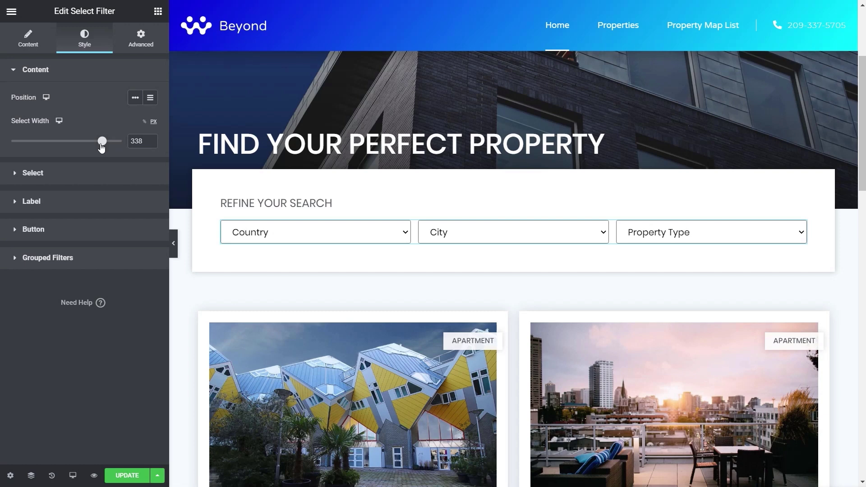
# Set the border radius of the select fields to 0 px on all corners
pyautogui.click(34, 174)
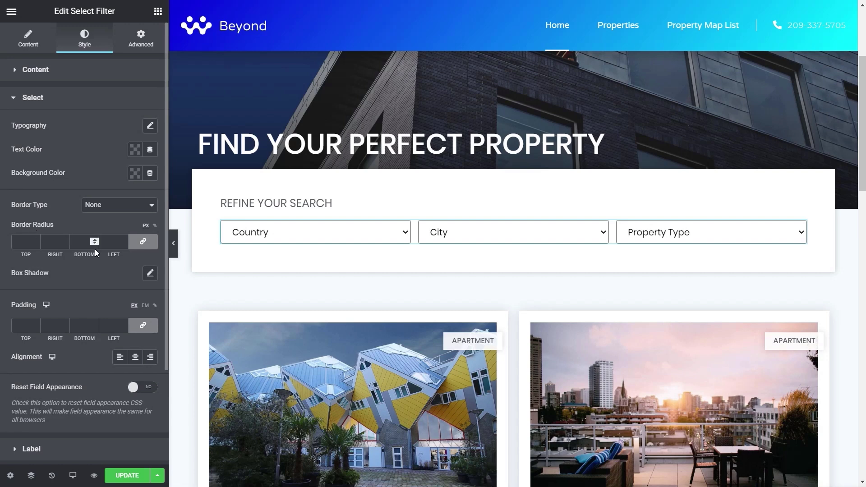
pyautogui.click(26, 247)
pyautogui.write('0')
# Try a box shadow and the reset field appearance option on the select fields, removing each again
pyautogui.click(149, 273)
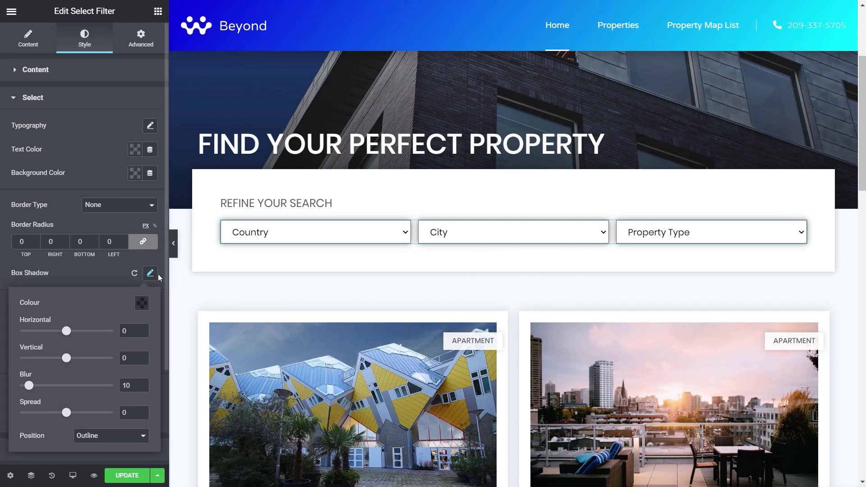
pyautogui.click(134, 273)
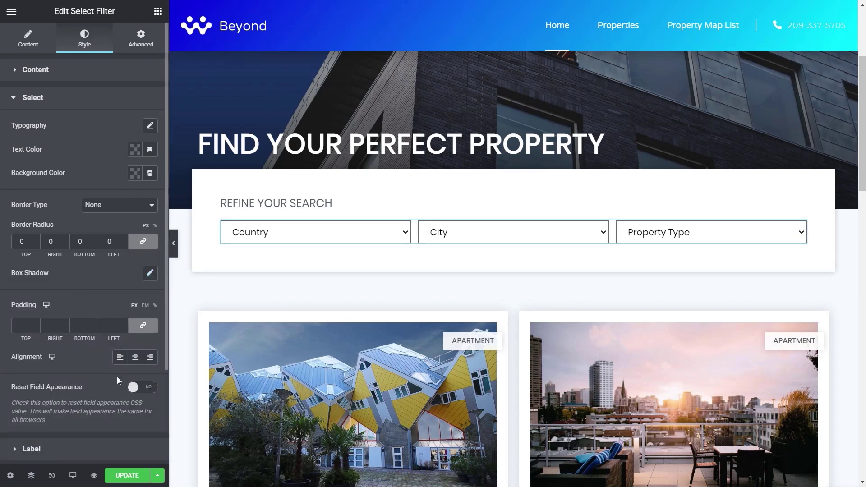
pyautogui.click(141, 388)
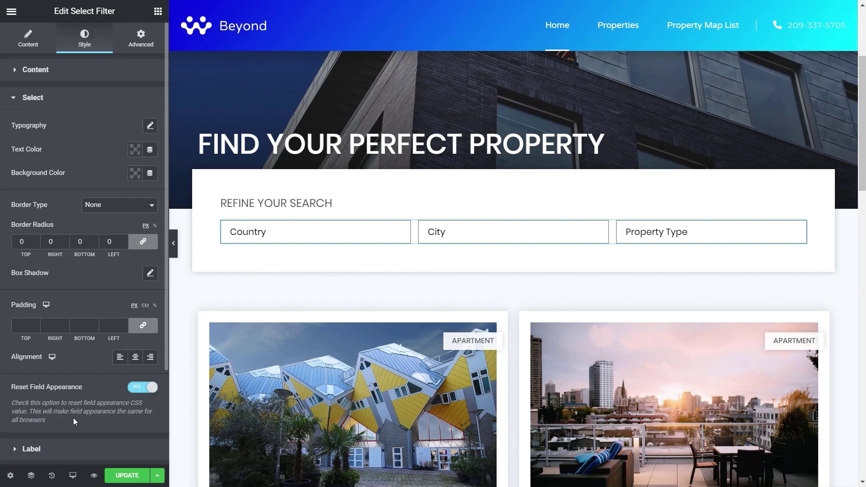
pyautogui.click(134, 391)
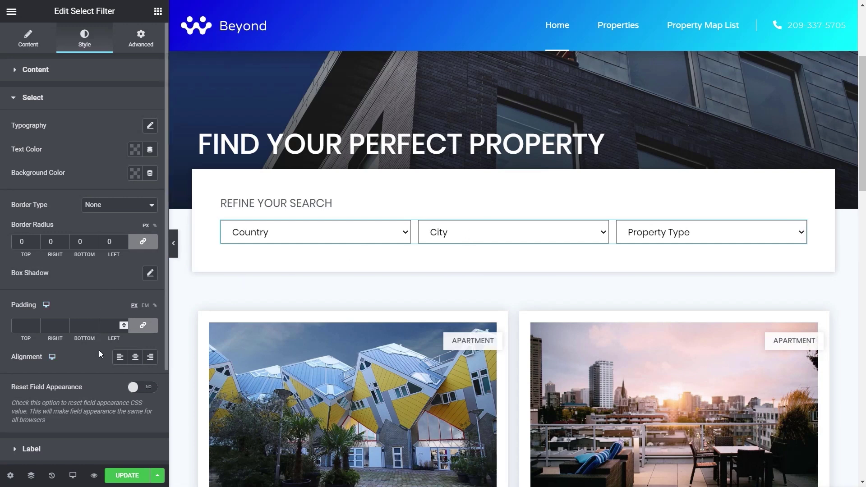
# Check the filter's label styling options and update the property archive template
pyautogui.scroll(-2, 92, 402)
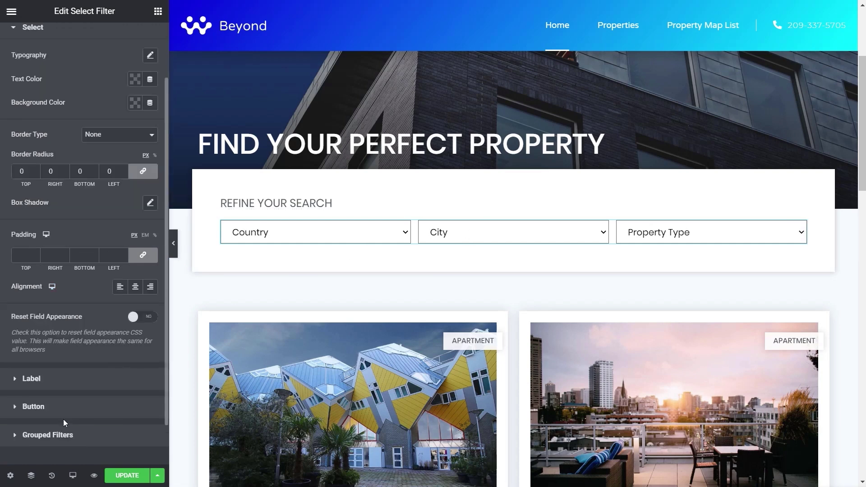
pyautogui.click(33, 381)
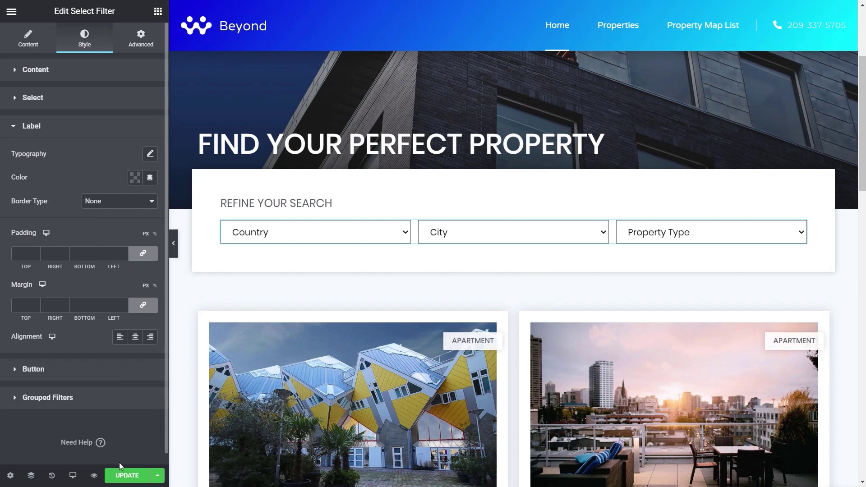
pyautogui.click(133, 476)
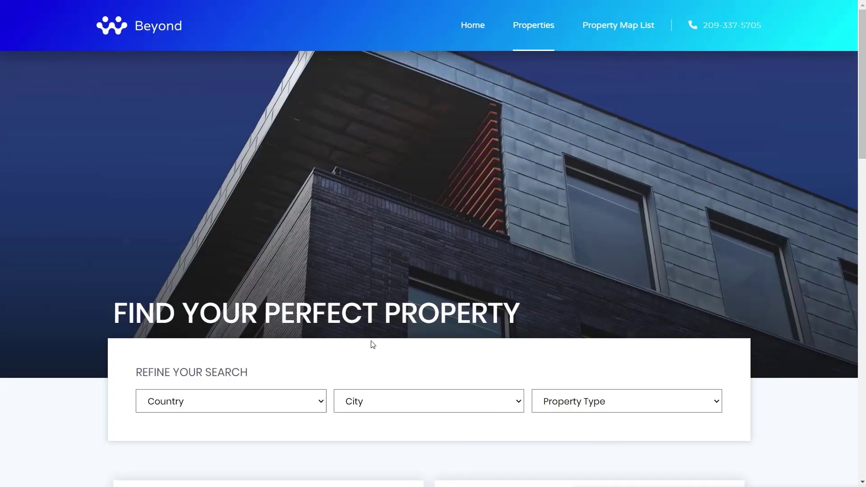
# Reload the live Properties page and look through the unfiltered property listings
pyautogui.press('F5')
pyautogui.scroll(-20, 234, 312)
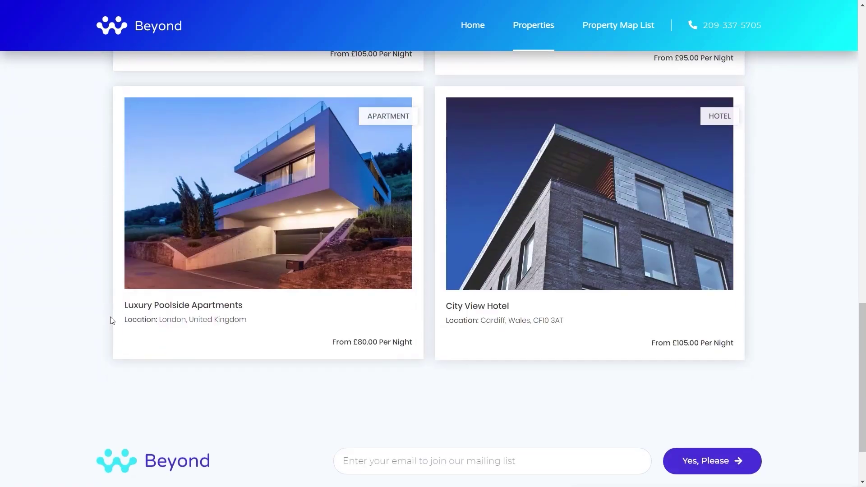
pyautogui.scroll(20, 112, 320)
pyautogui.scroll(3, 253, 365)
pyautogui.scroll(-5, 187, 307)
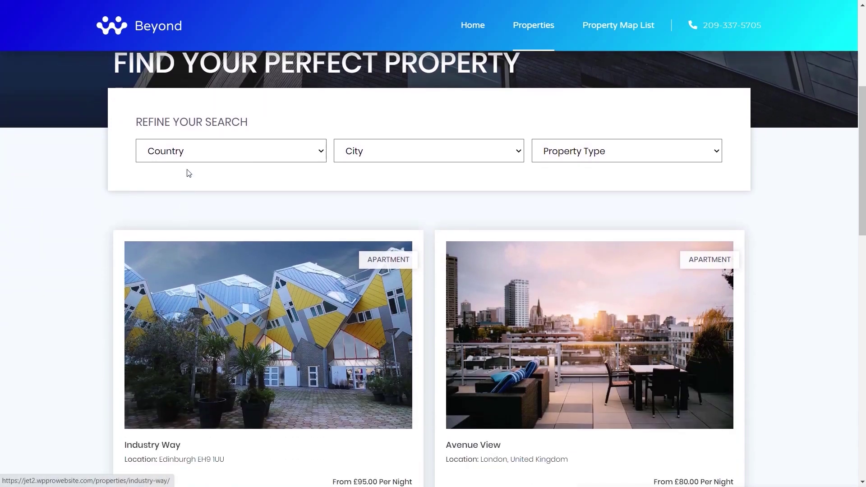
# Filter the live listings by country SCT, city Edinburgh and property type Apartment, and review the matching properties
pyautogui.click(187, 156)
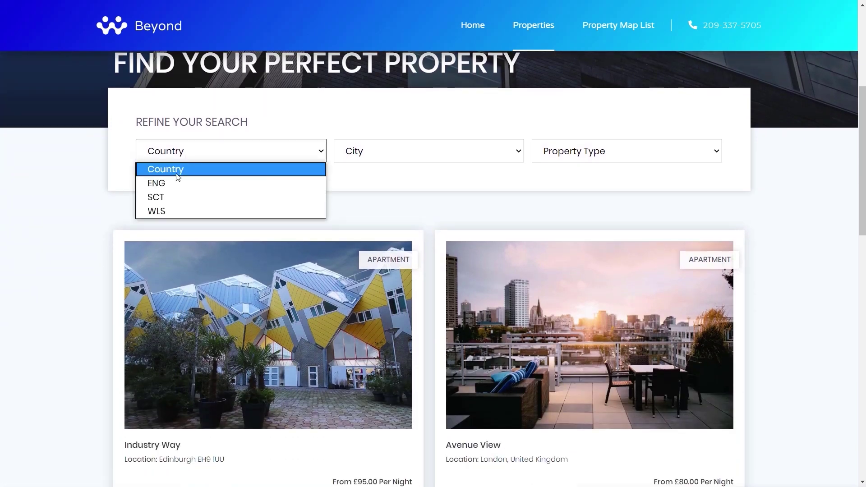
pyautogui.click(171, 197)
pyautogui.click(400, 153)
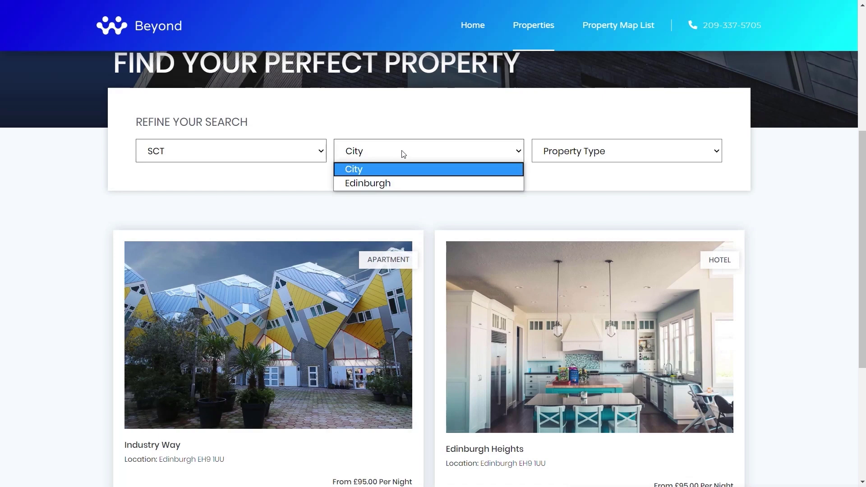
pyautogui.click(383, 185)
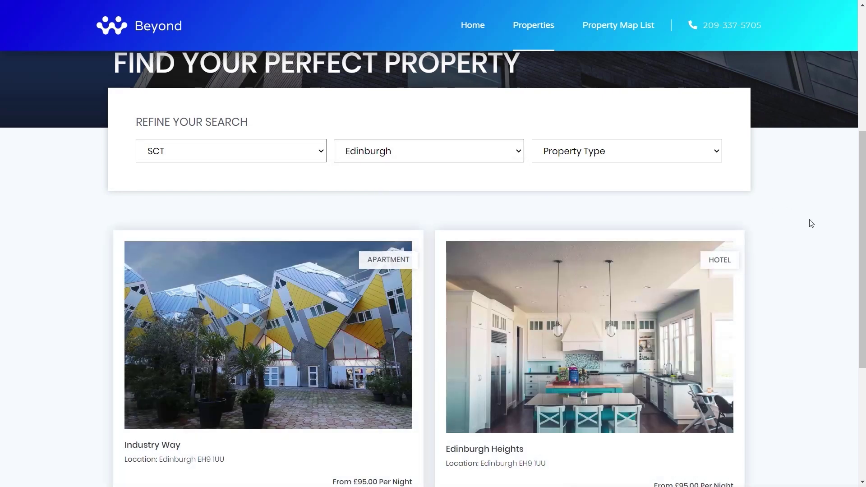
pyautogui.scroll(-2, 807, 230)
pyautogui.scroll(-1, 806, 228)
pyautogui.scroll(3, 767, 212)
pyautogui.click(638, 155)
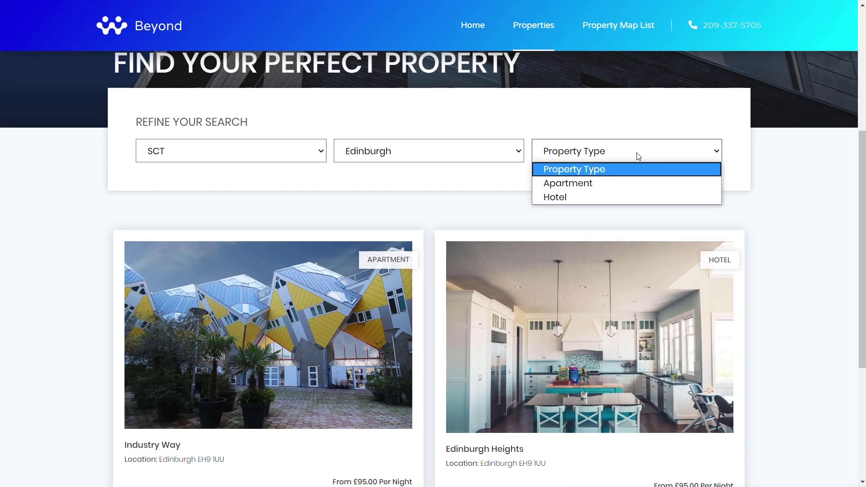
pyautogui.click(622, 183)
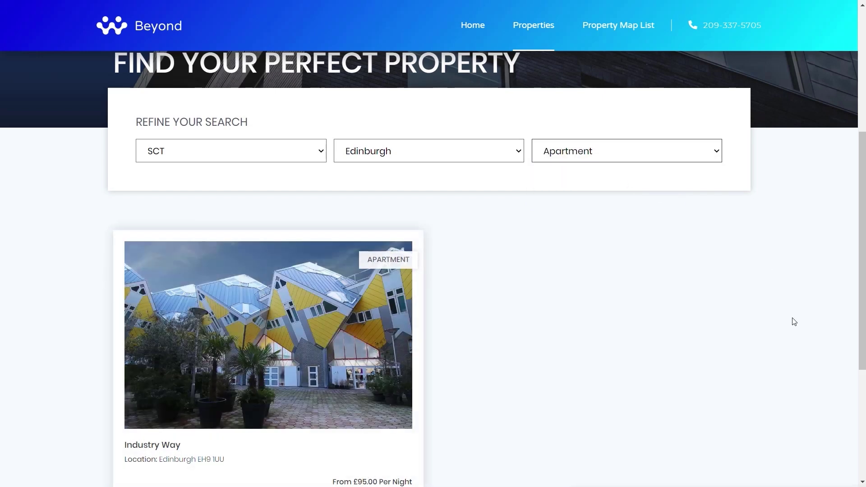
pyautogui.scroll(-3, 791, 323)
pyautogui.scroll(5, 791, 323)
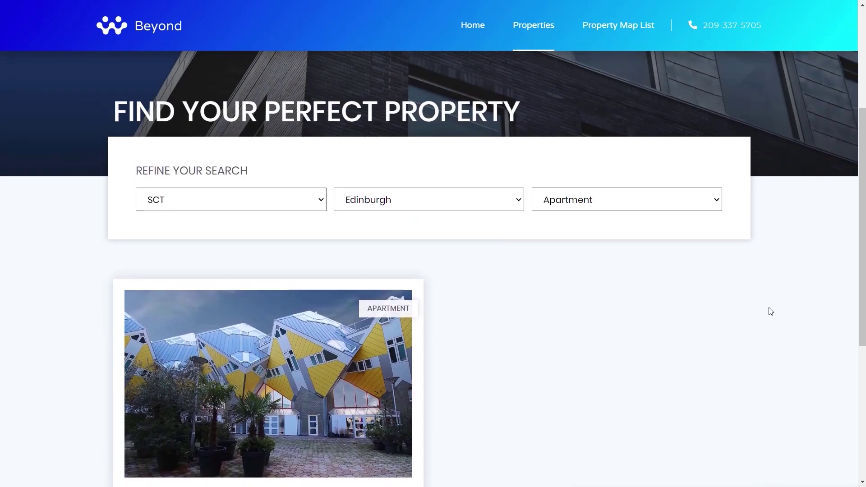
# Filter the live listings by country ENG, city London and property type Apartment
pyautogui.click(296, 208)
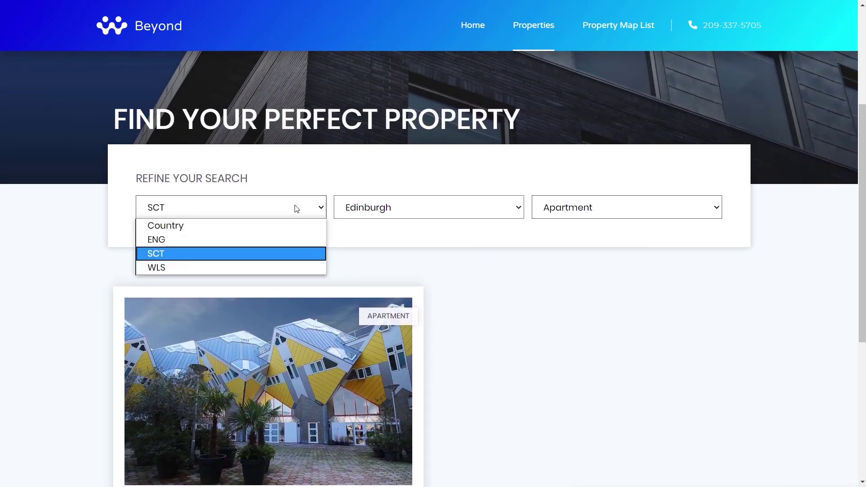
pyautogui.click(224, 240)
pyautogui.click(404, 212)
pyautogui.click(387, 239)
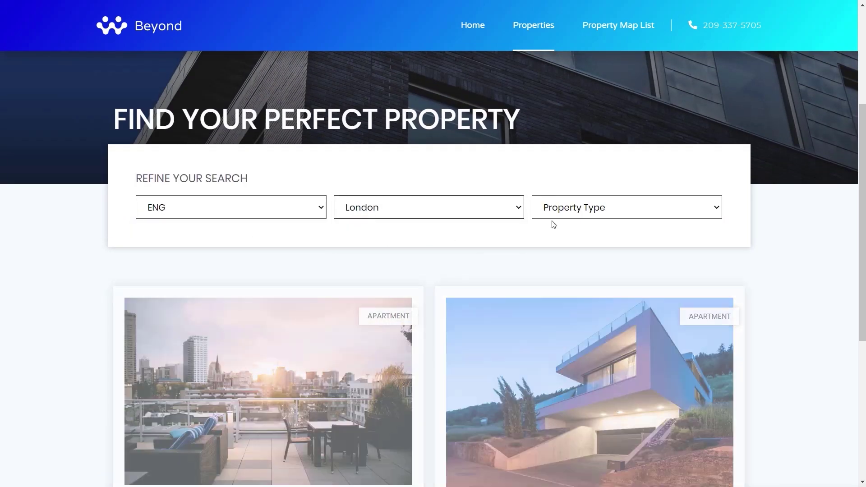
pyautogui.click(628, 212)
pyautogui.click(584, 239)
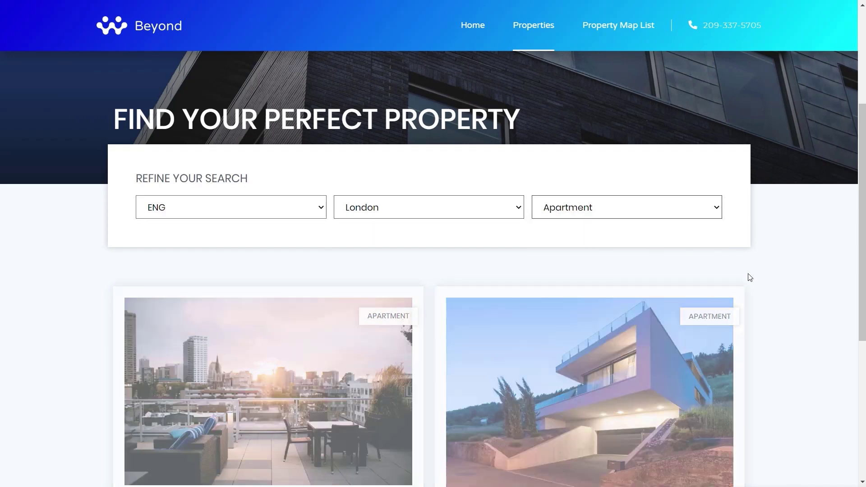
# Filter the live listings by country WLS, city Newport and property type Hotel, and review the matching properties
pyautogui.click(284, 213)
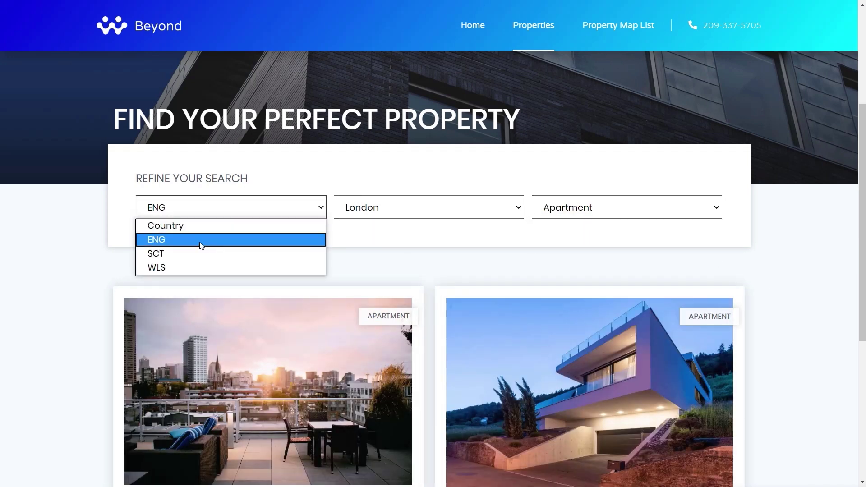
pyautogui.click(170, 268)
pyautogui.click(433, 212)
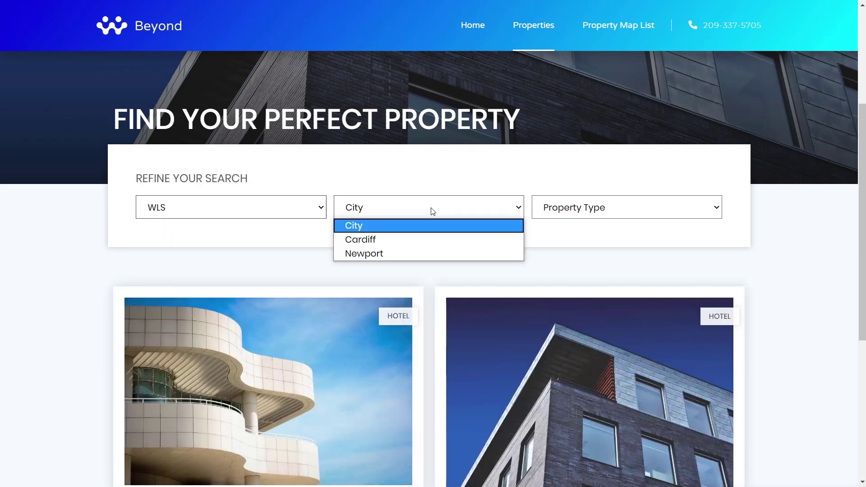
pyautogui.click(406, 254)
pyautogui.click(591, 212)
pyautogui.click(597, 239)
pyautogui.scroll(-4, 782, 257)
pyautogui.scroll(7, 781, 256)
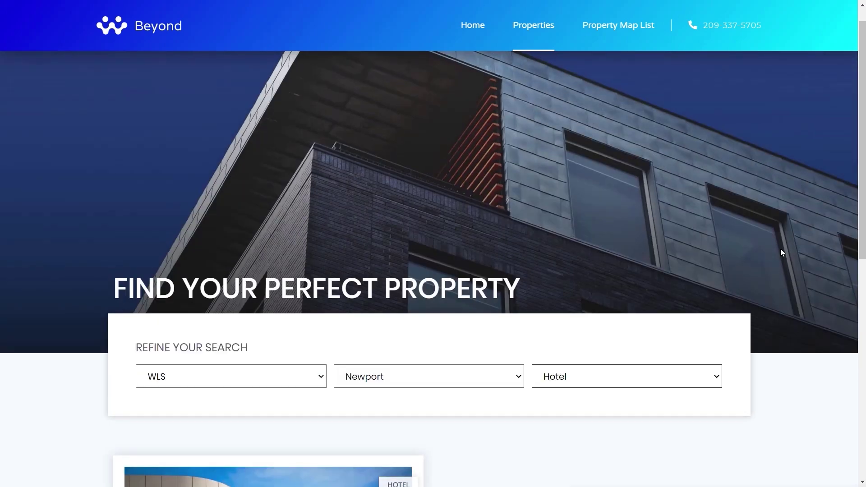
# Reset the country filter to its Country placeholder and look over the full listings
pyautogui.click(318, 376)
pyautogui.click(265, 395)
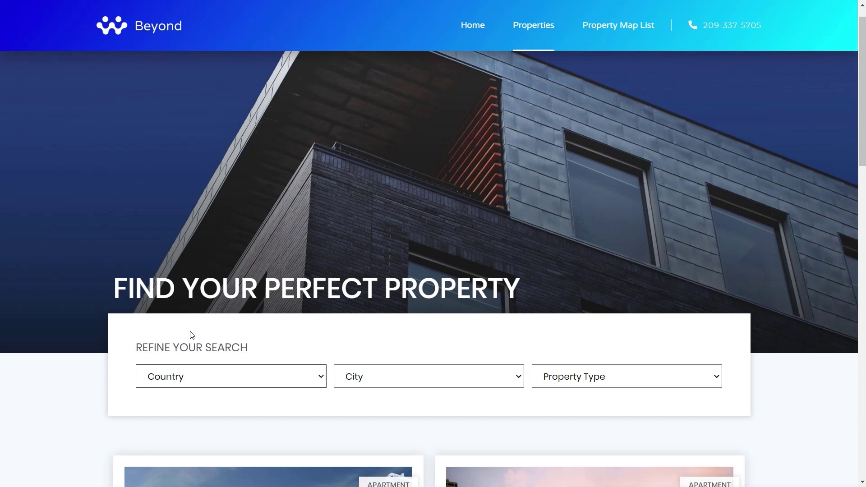
pyautogui.scroll(-5, 192, 334)
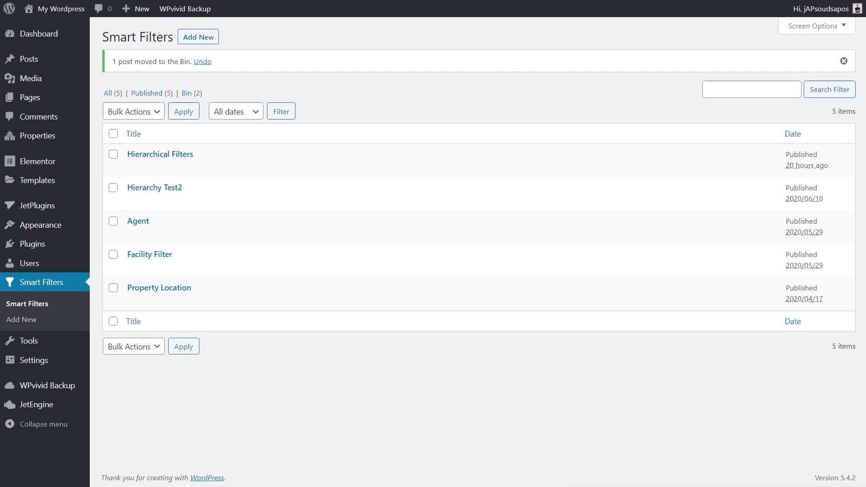
# Add a new smart filter titled Price per night, using the same text as its filter label and active filter label
pyautogui.click(198, 37)
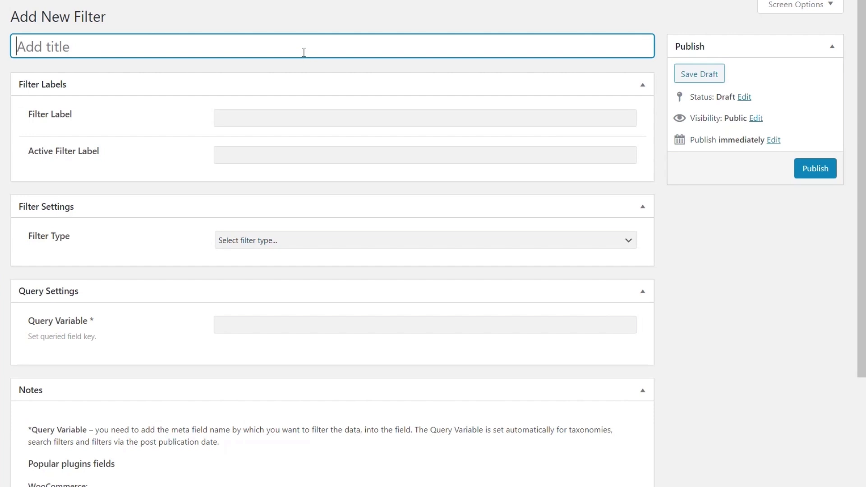
pyautogui.write('Price')
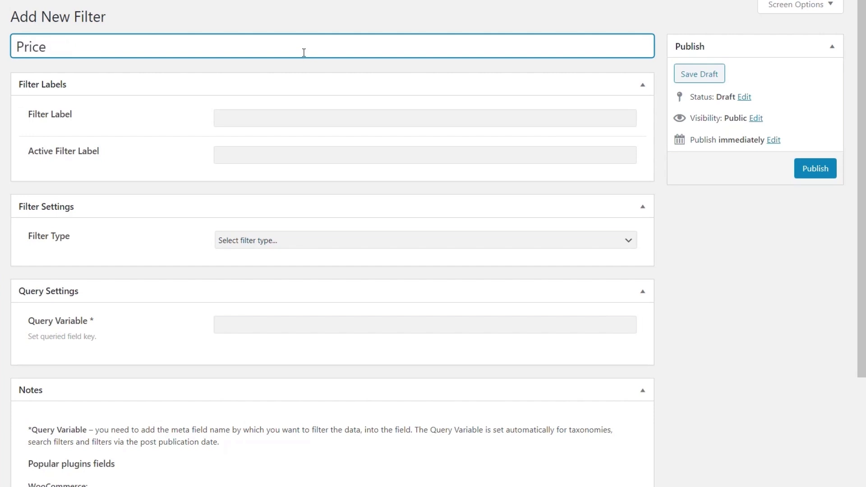
pyautogui.write(' per night')
pyautogui.moveTo(178, 55); pyautogui.dragTo(7, 55)
pyautogui.hotkey('ctrl', 'c')
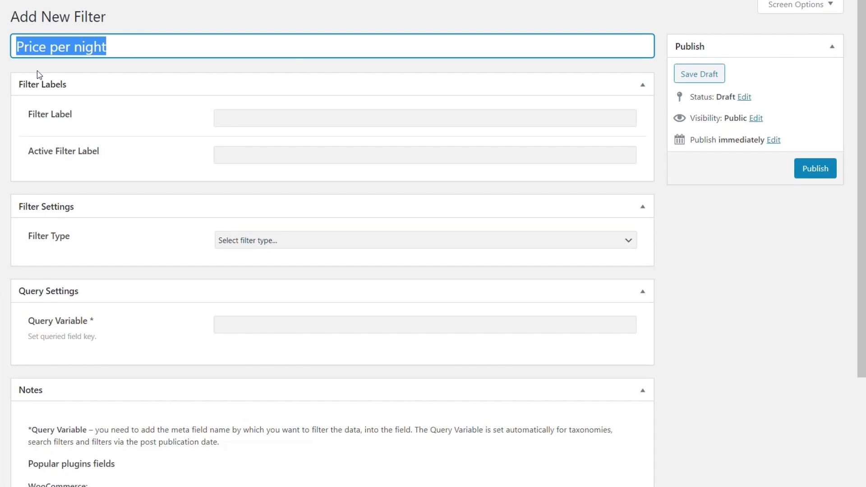
pyautogui.click(256, 116)
pyautogui.hotkey('ctrl', 'v')
pyautogui.click(273, 155)
pyautogui.hotkey('ctrl', 'v')
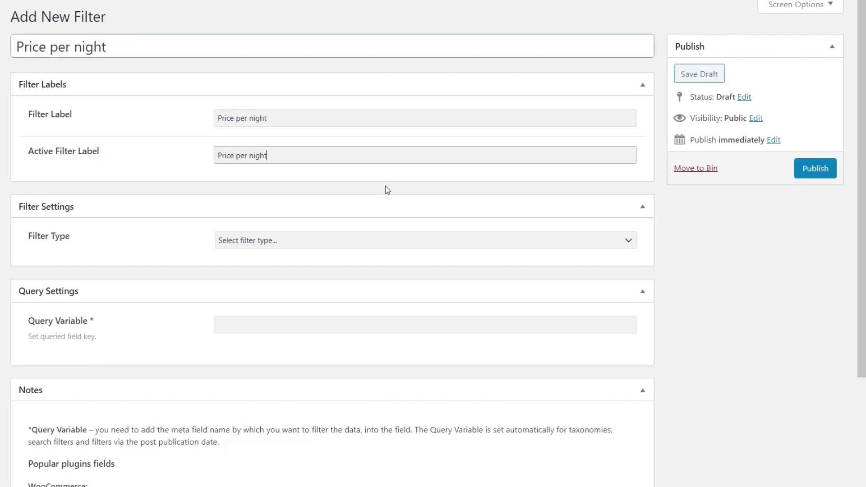
# Make the new filter a Range filter with £ as the values prefix and " per night" as the values suffix
pyautogui.click(607, 244)
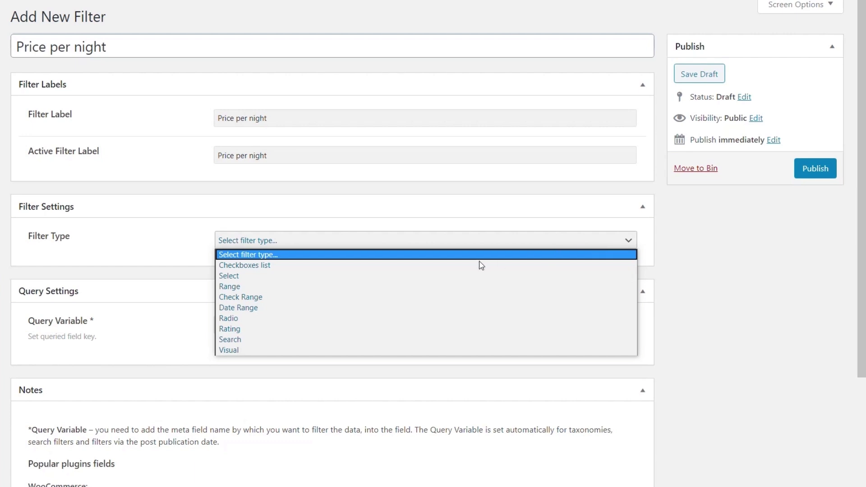
pyautogui.click(373, 287)
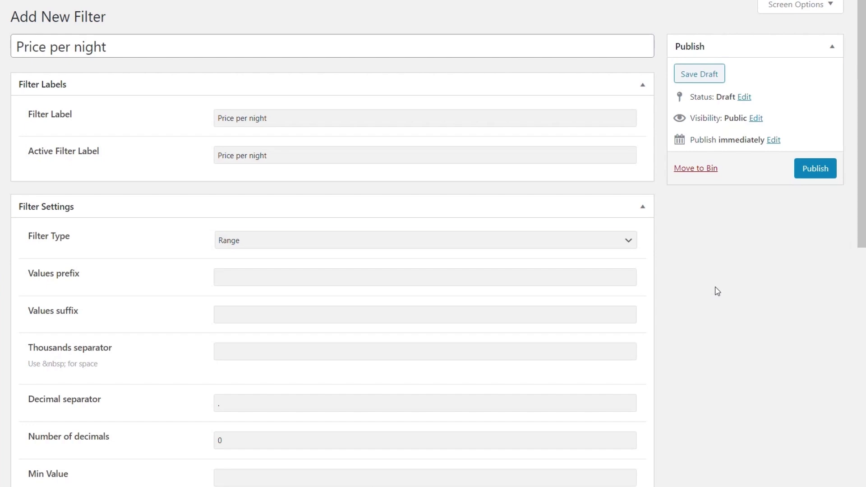
pyautogui.scroll(-3, 717, 288)
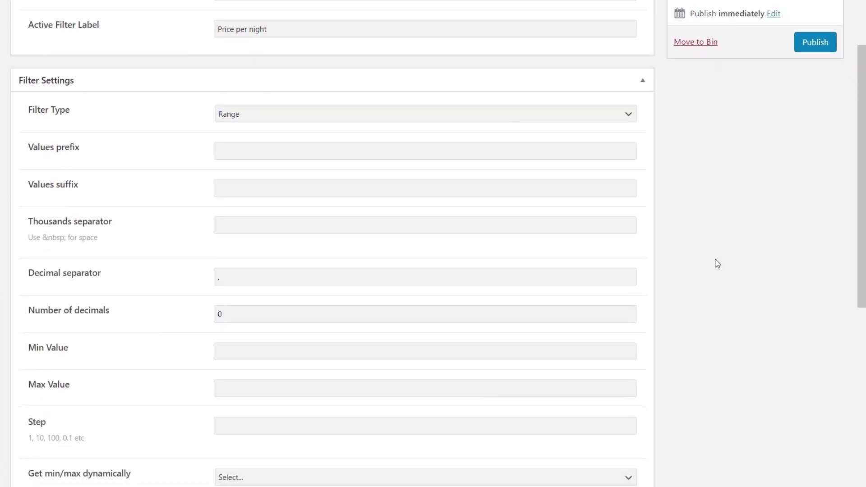
pyautogui.click(282, 153)
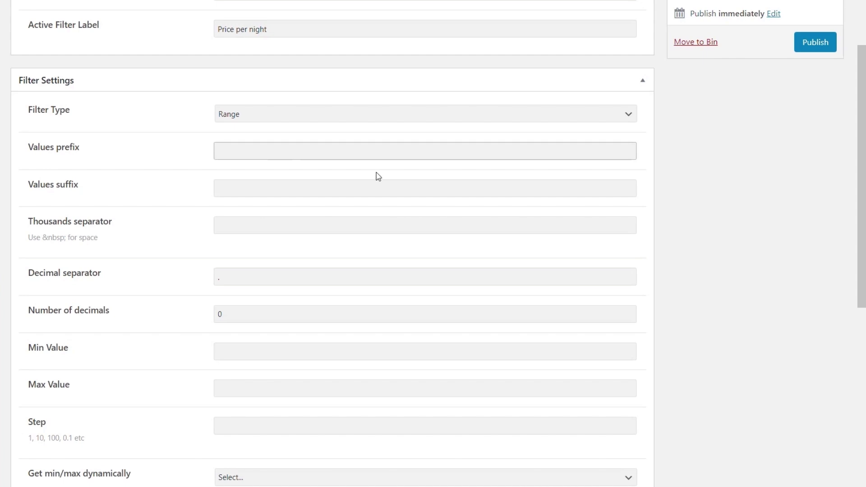
pyautogui.write('£')
pyautogui.click(255, 184)
pyautogui.write('per night')
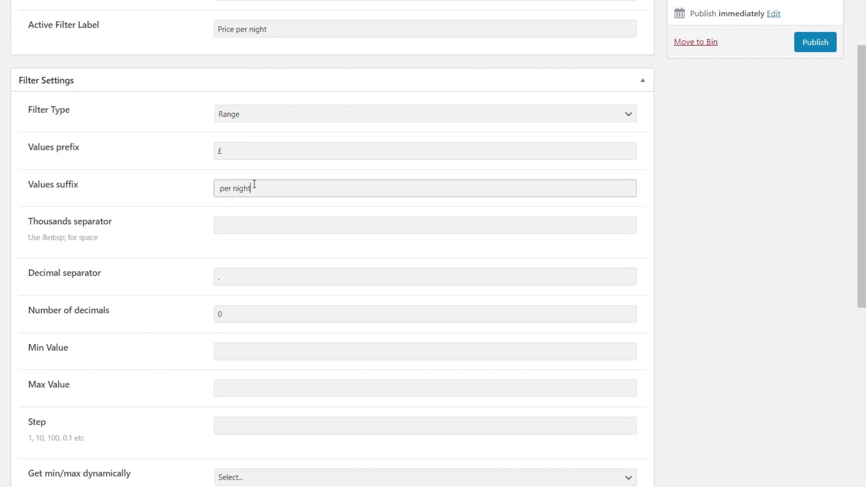
# Set the range filter's thousands separator to a comma, minimum value to 50, maximum value to 350 and step to 10
pyautogui.click(230, 223)
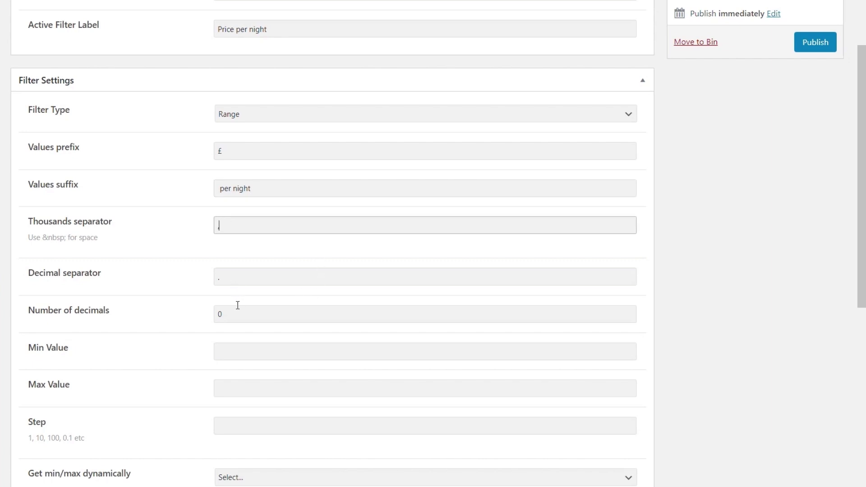
pyautogui.write(',')
pyautogui.click(235, 352)
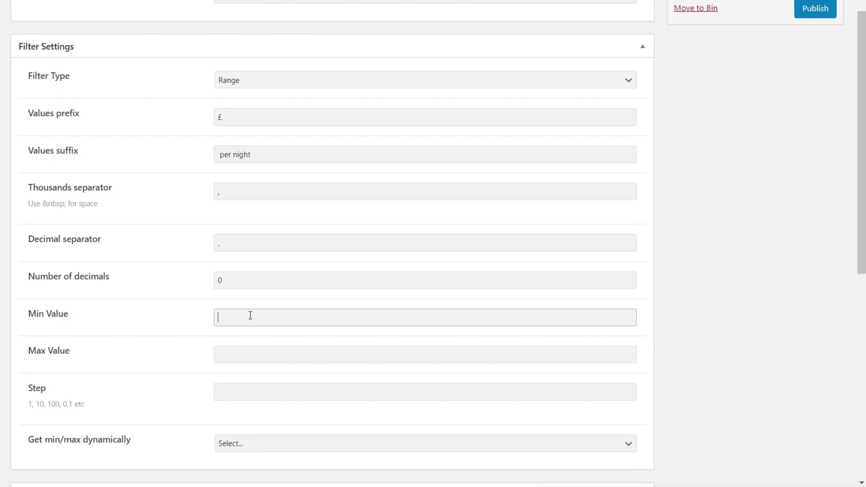
pyautogui.write('50')
pyautogui.click(251, 356)
pyautogui.write('350')
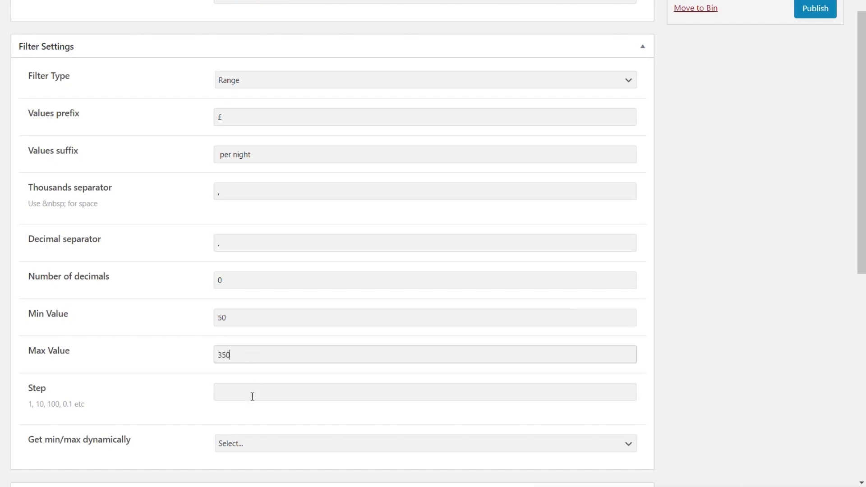
pyautogui.click(252, 397)
pyautogui.write('10')
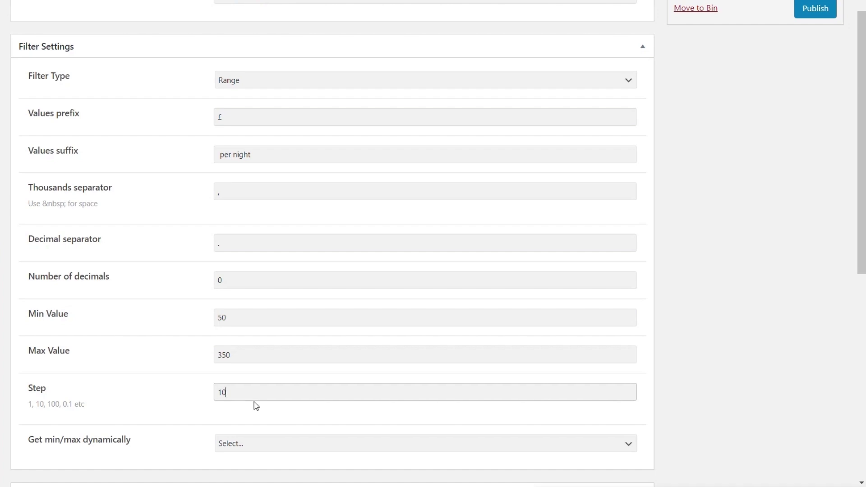
# Copy the Price Per Night meta field's name, price-per-night, into the filter's query variable and publish the filter
pyautogui.scroll(-4, 725, 348)
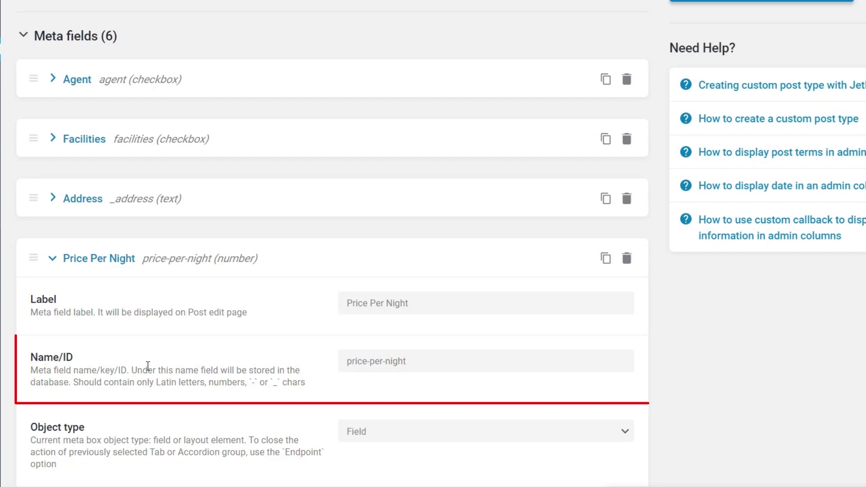
pyautogui.moveTo(435, 363); pyautogui.dragTo(340, 363)
pyautogui.hotkey('ctrl', 'c')
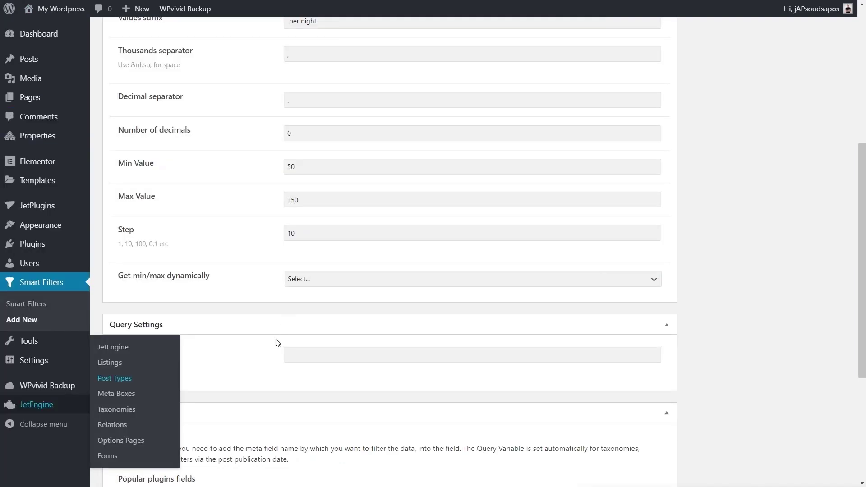
pyautogui.click(291, 354)
pyautogui.hotkey('ctrl', 'v')
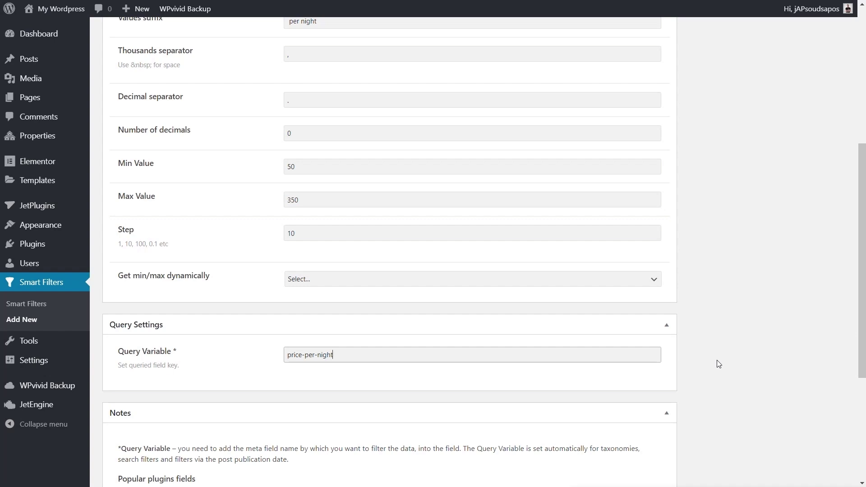
pyautogui.scroll(6, 717, 361)
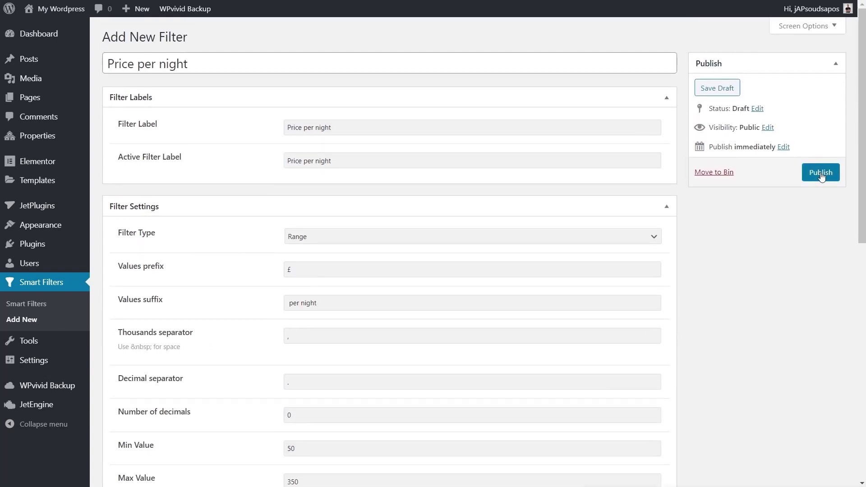
pyautogui.click(820, 173)
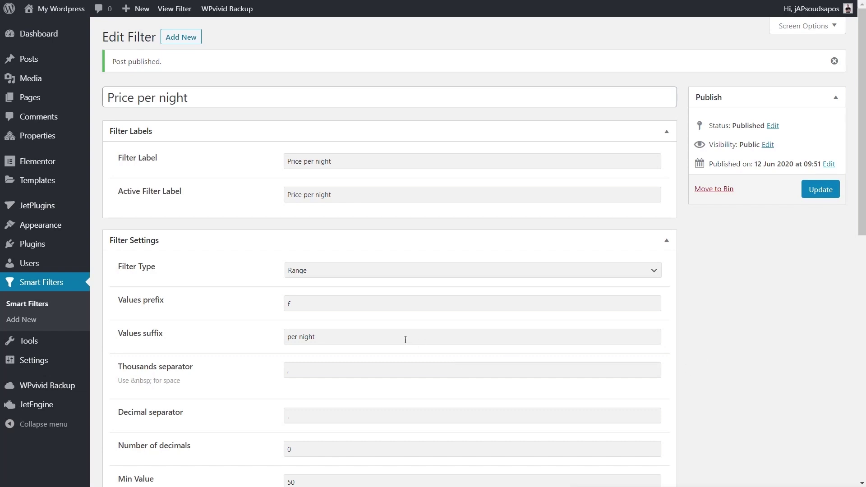
# Open the Property Archive theme template for editing with Elementor
pyautogui.moveTo(49, 186)
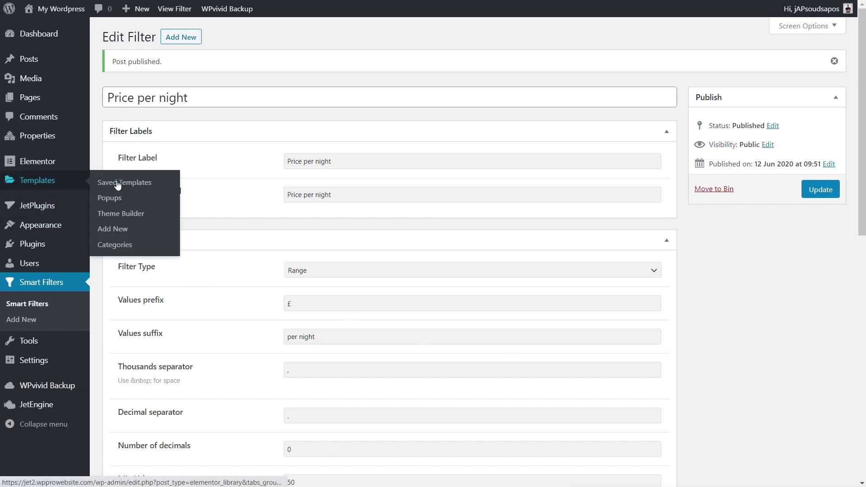
pyautogui.click(118, 214)
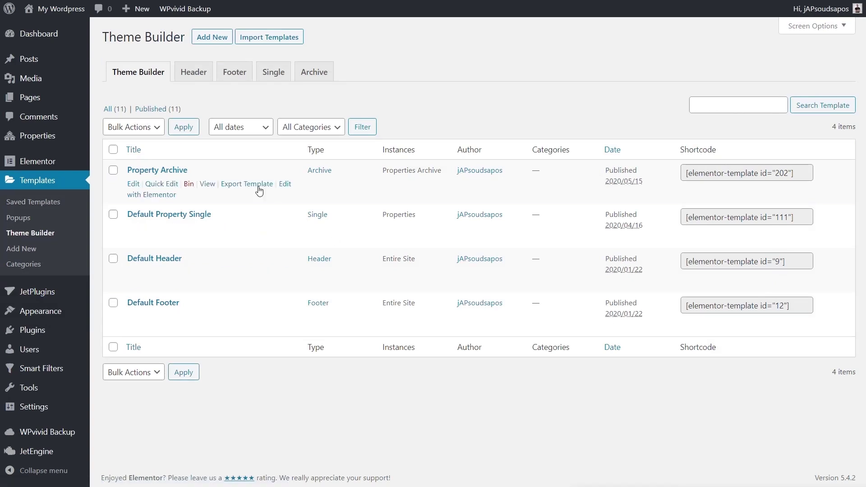
pyautogui.click(151, 196)
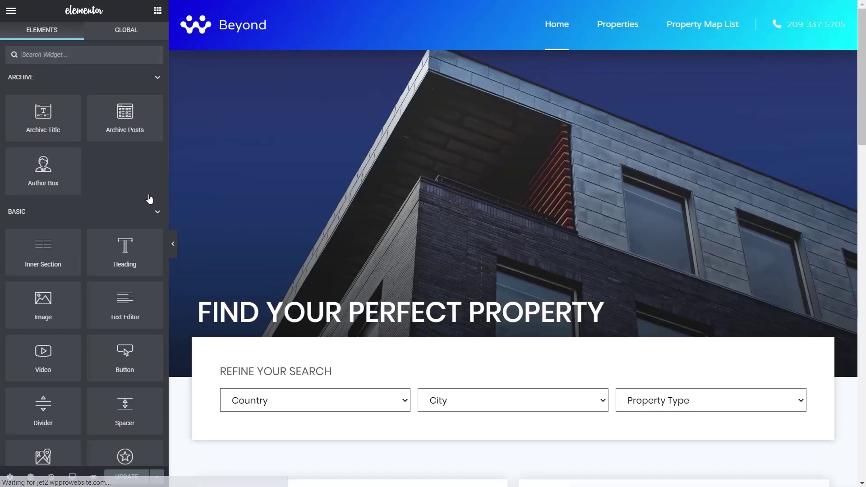
pyautogui.scroll(-5, 207, 226)
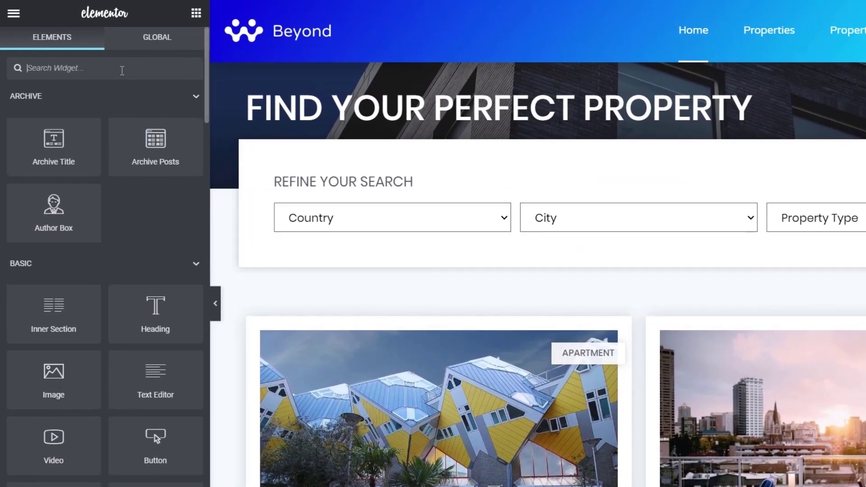
# Add a Range Filter widget below the Country, City and Property Type selects, using the Price per night filter for JetEngine
pyautogui.click(122, 70)
pyautogui.write('range')
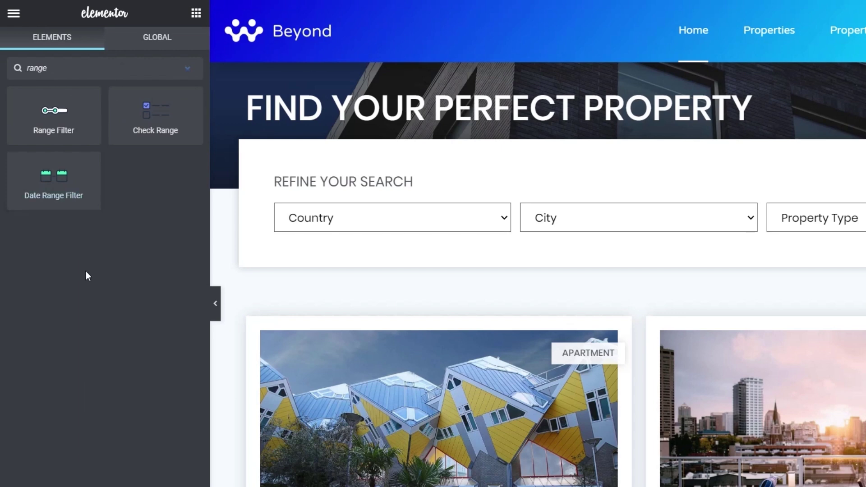
pyautogui.moveTo(48, 118); pyautogui.dragTo(348, 231)
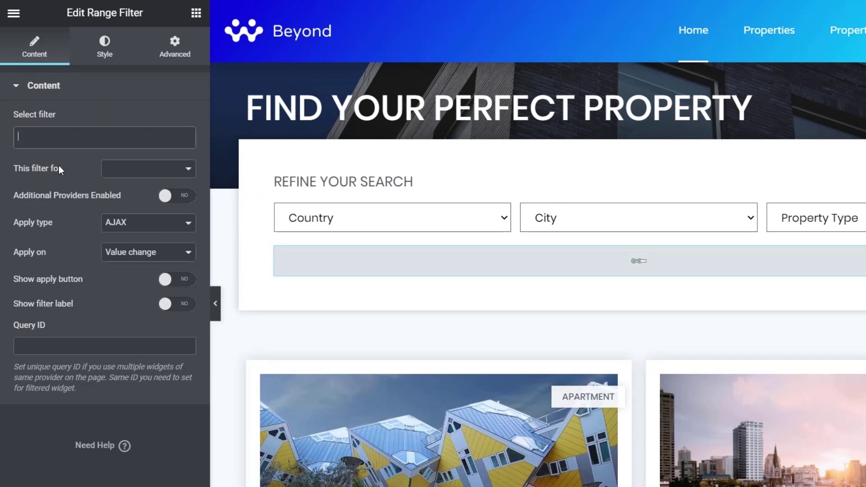
pyautogui.click(75, 135)
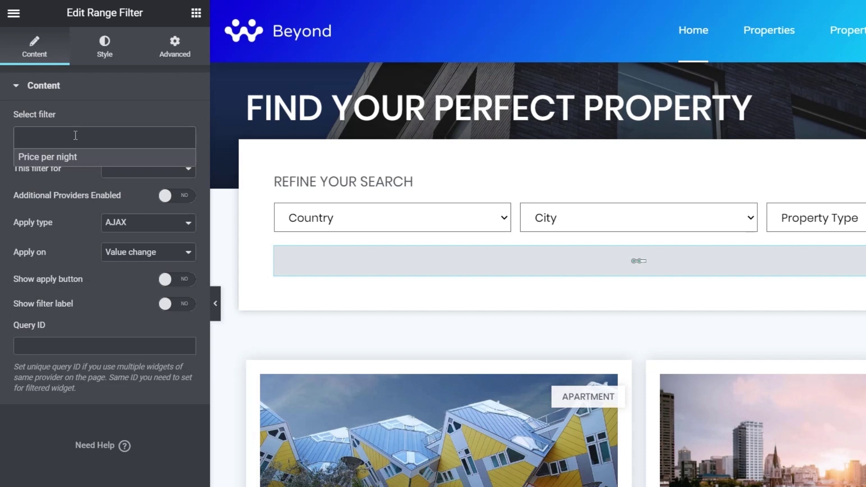
pyautogui.click(70, 159)
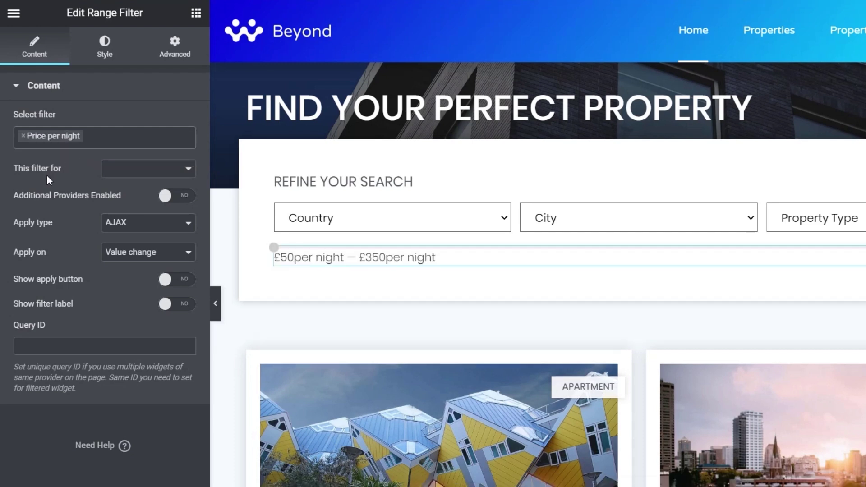
pyautogui.click(145, 172)
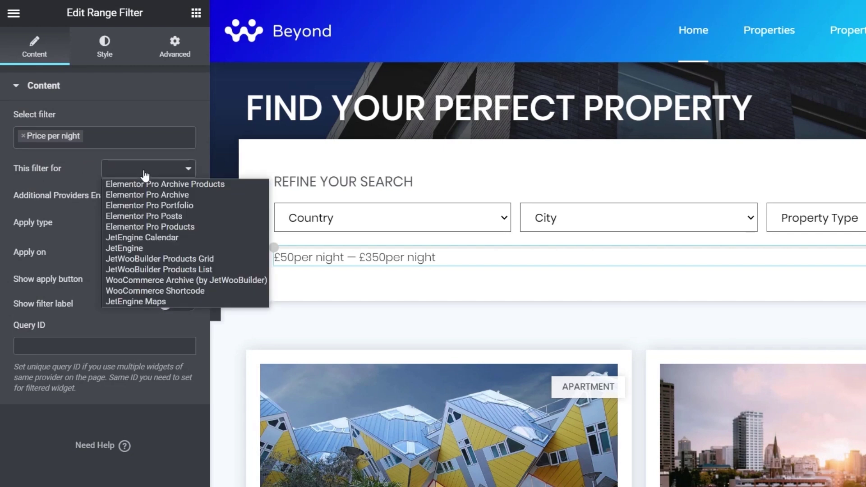
pyautogui.click(133, 247)
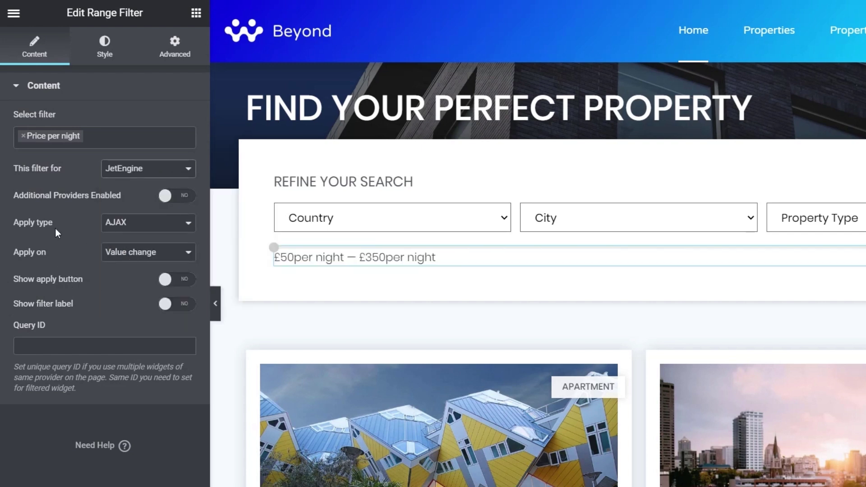
pyautogui.click(105, 45)
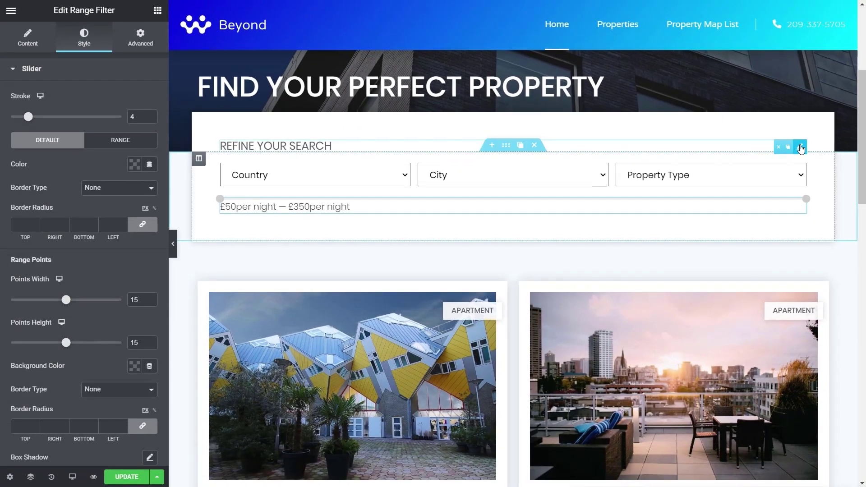
# Duplicate the Refine your search heading, place the copy directly above the price slider and retitle it Price per night
pyautogui.click(785, 146)
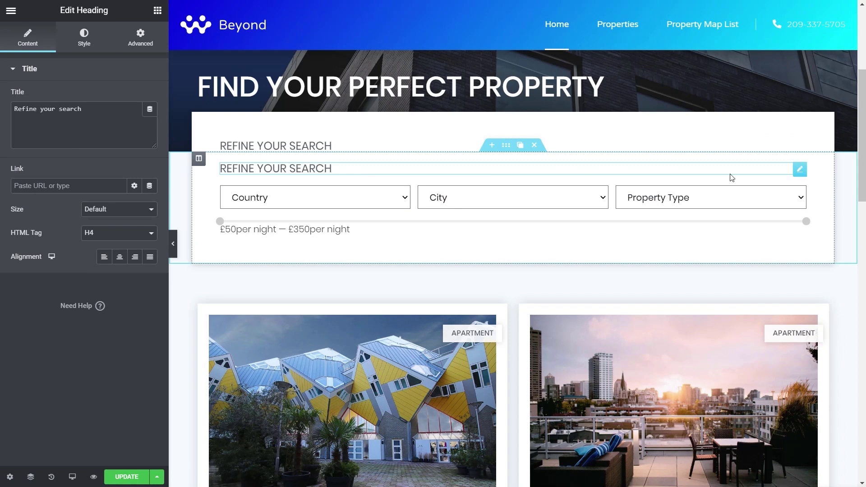
pyautogui.moveTo(787, 169); pyautogui.dragTo(756, 199)
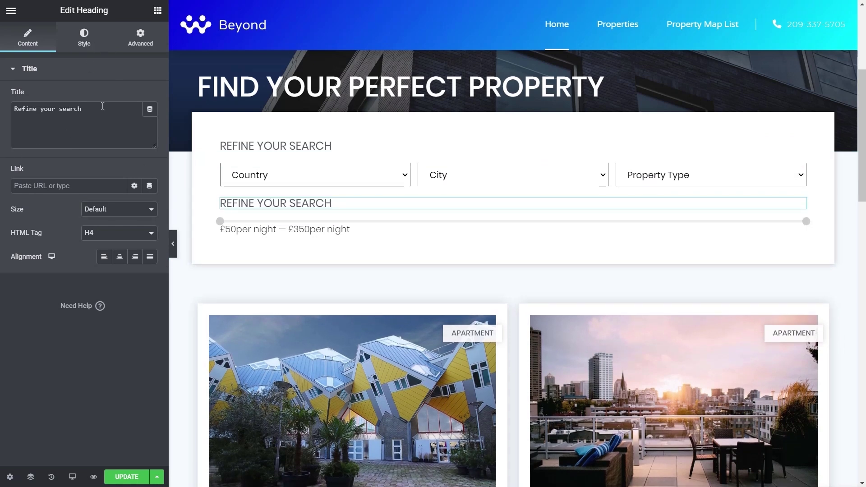
pyautogui.moveTo(88, 109); pyautogui.dragTo(6, 112)
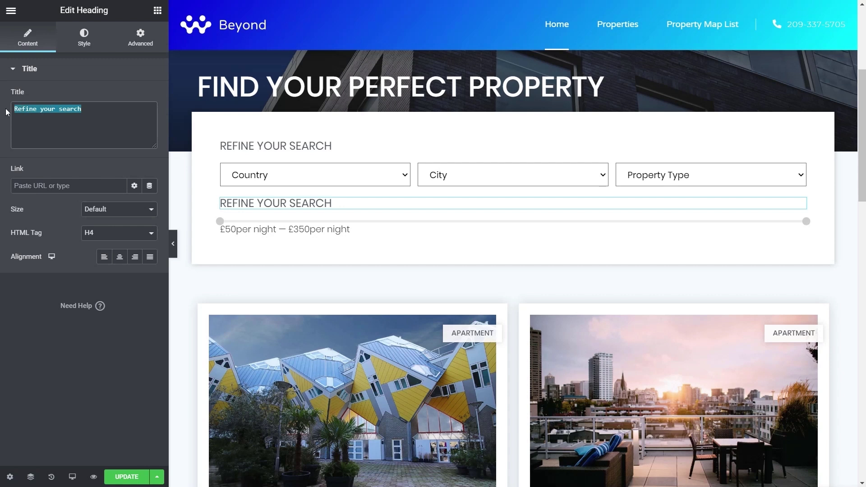
pyautogui.write('Price p')
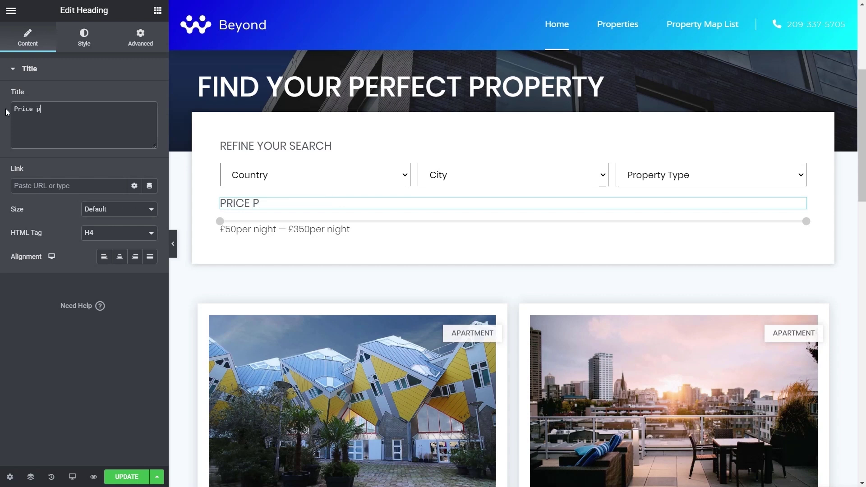
pyautogui.write('er night')
# Reduce the font size of the Price per night heading and update the template
pyautogui.click(83, 44)
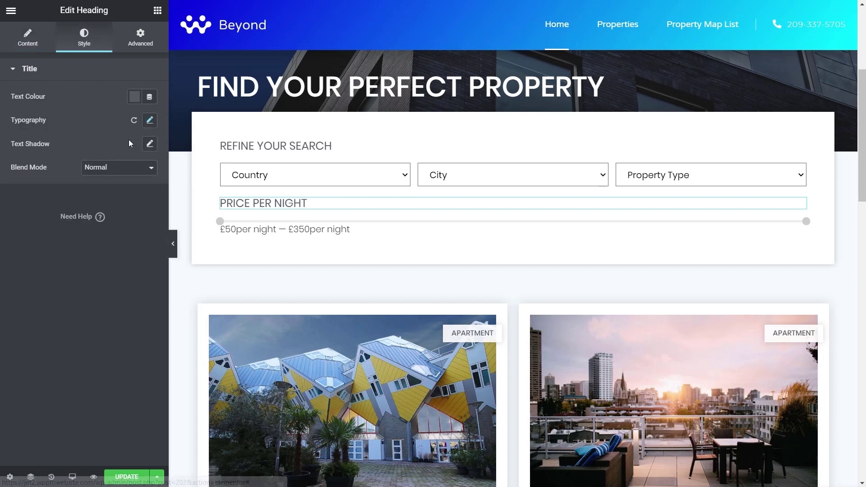
pyautogui.click(150, 121)
pyautogui.click(142, 197)
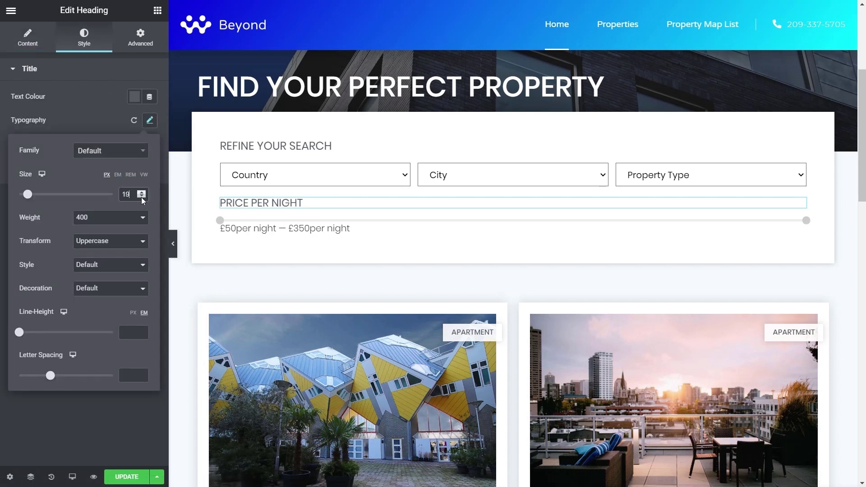
pyautogui.click(142, 196)
pyautogui.click(142, 196)
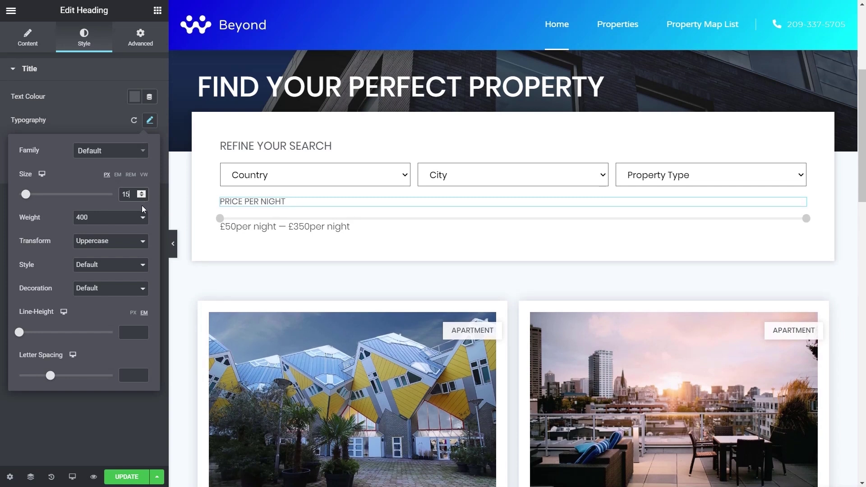
pyautogui.click(91, 448)
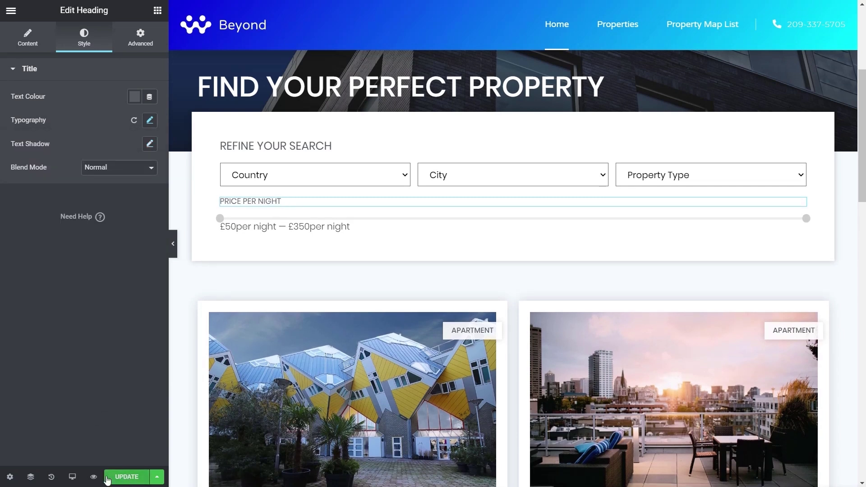
pyautogui.click(134, 479)
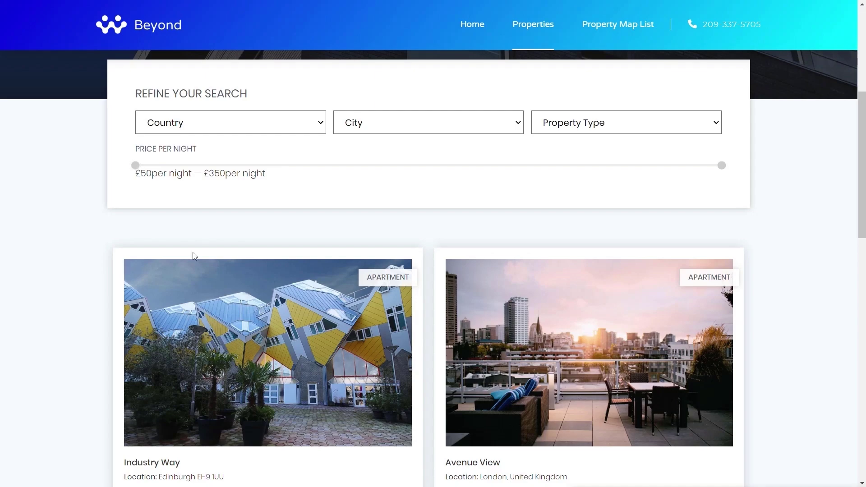
# On the live properties page, raise the price range's minimum to £90 per night and review the matching listings
pyautogui.scroll(-13, 558, 287)
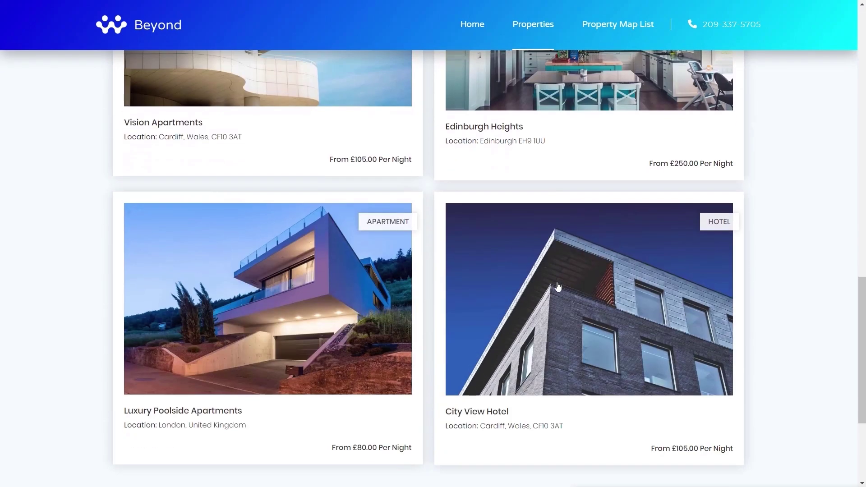
pyautogui.scroll(-4, 558, 287)
pyautogui.scroll(18, 558, 286)
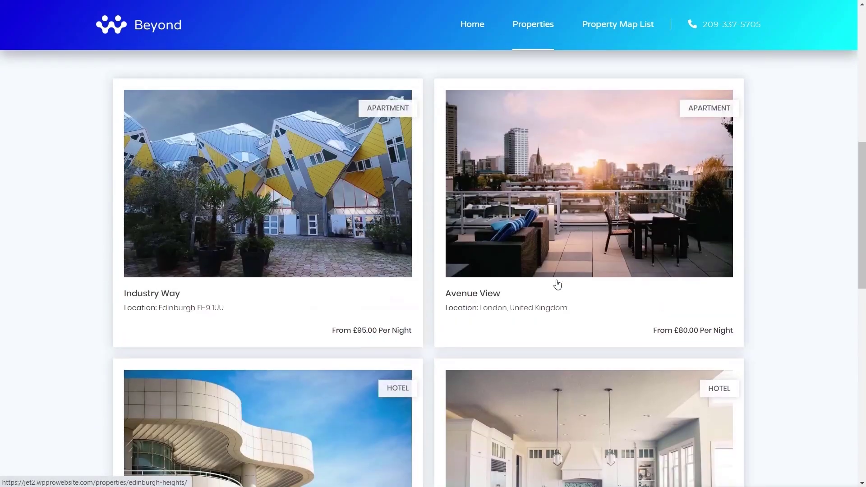
pyautogui.scroll(-5, 135, 389)
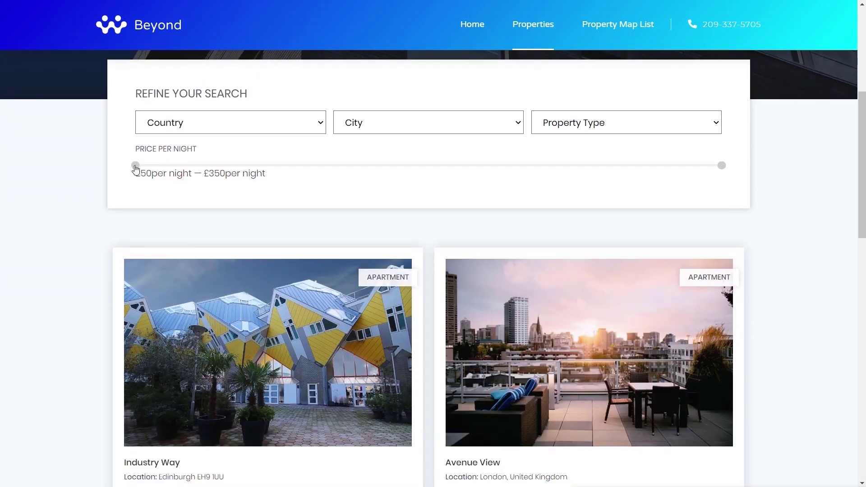
pyautogui.moveTo(136, 166); pyautogui.dragTo(214, 167)
pyautogui.scroll(-5, 93, 299)
pyautogui.scroll(-3, 93, 299)
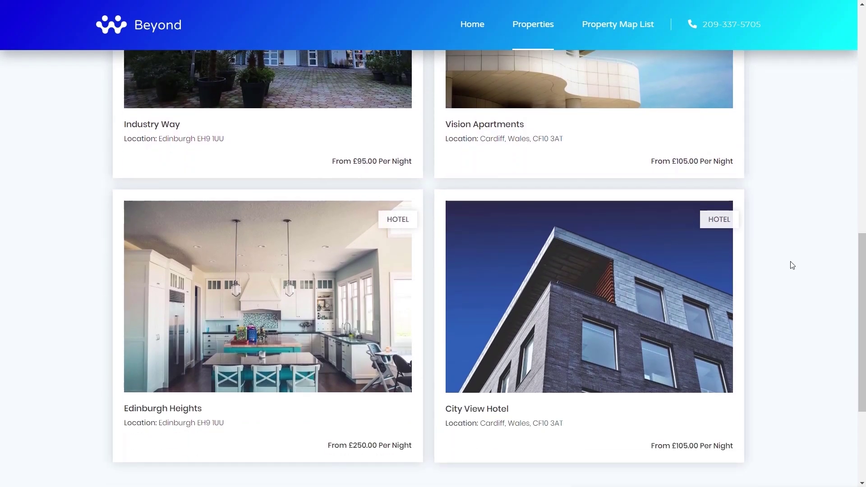
pyautogui.scroll(-2, 790, 264)
pyautogui.scroll(11, 792, 265)
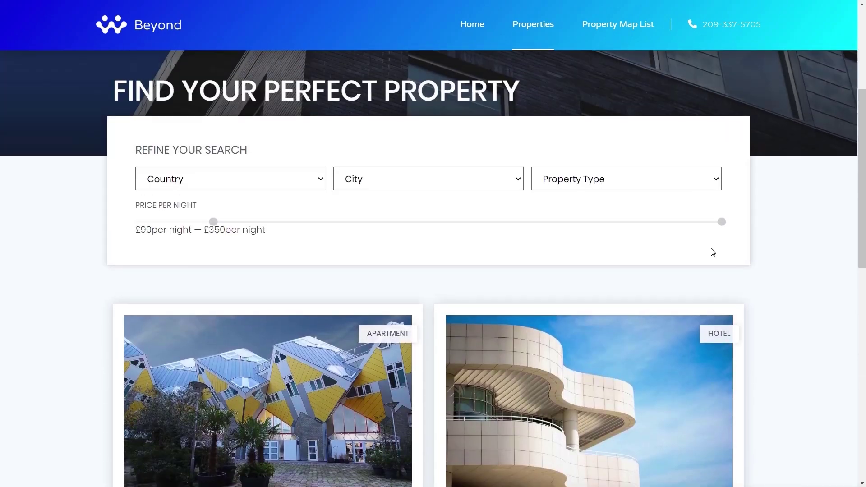
# Filter the properties by country ENG, switch the country to SCT and review the matching listings
pyautogui.click(232, 186)
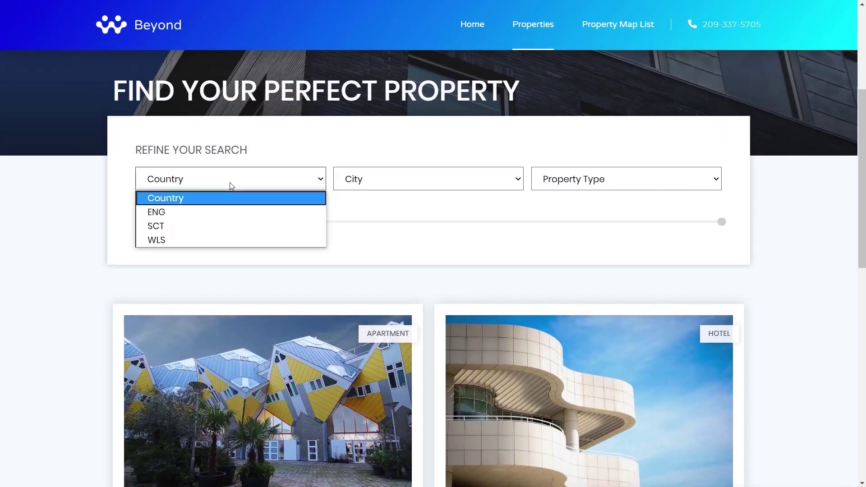
pyautogui.click(189, 212)
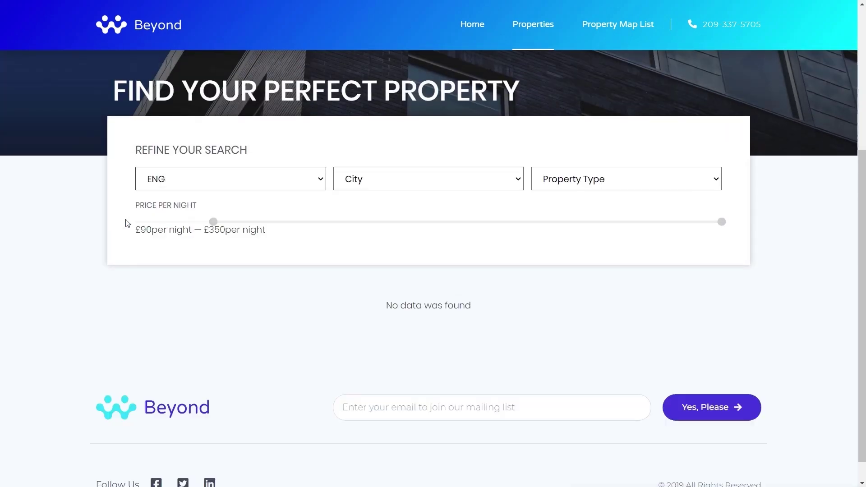
pyautogui.click(283, 185)
pyautogui.click(209, 224)
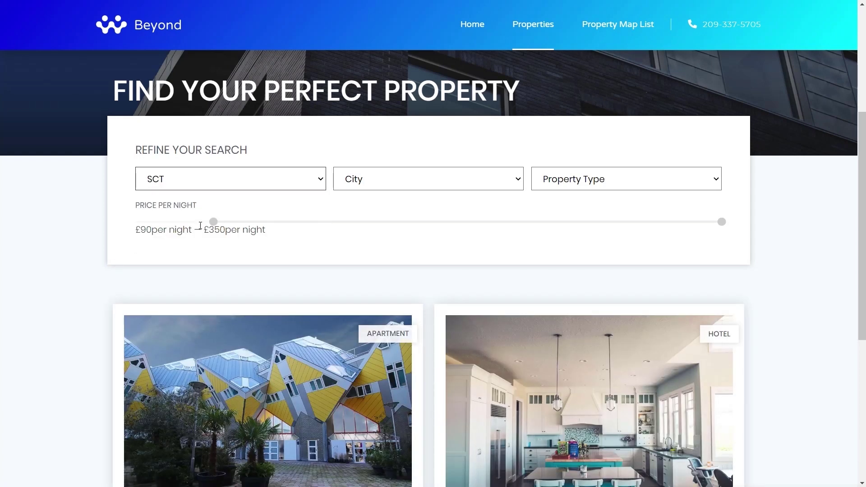
pyautogui.scroll(-6, 103, 315)
pyautogui.scroll(2, 101, 316)
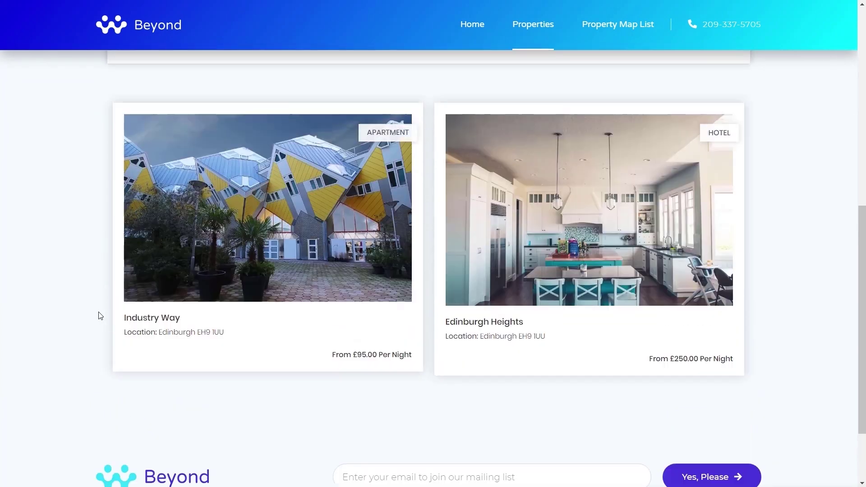
# Narrow the listings to the city Edinburgh and the property type Apartment, and review the matching property
pyautogui.scroll(3, 100, 315)
pyautogui.click(517, 124)
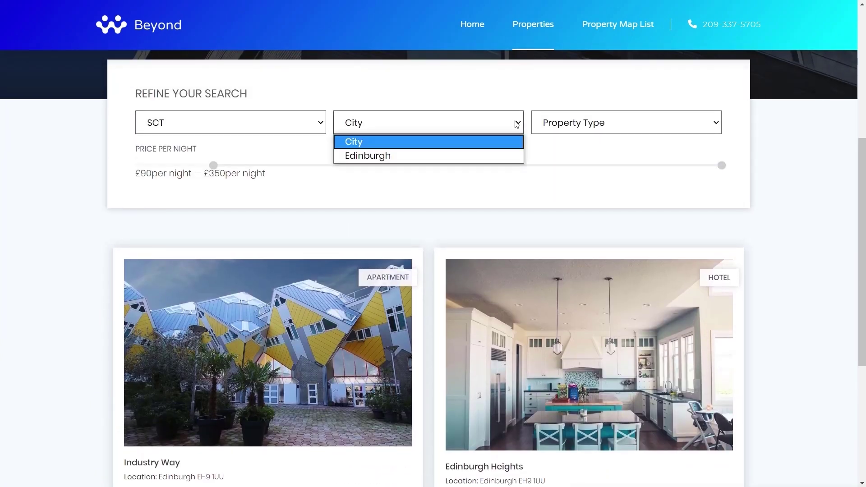
pyautogui.click(413, 156)
pyautogui.click(642, 131)
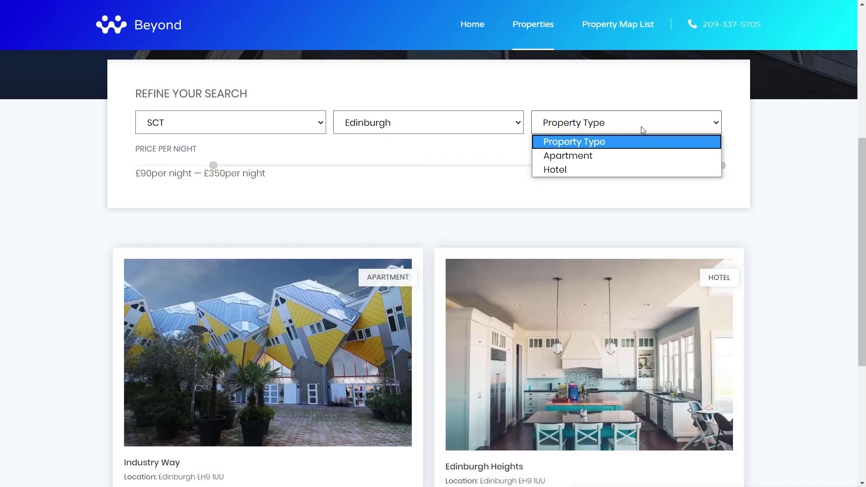
pyautogui.click(597, 155)
pyautogui.scroll(-1, 789, 282)
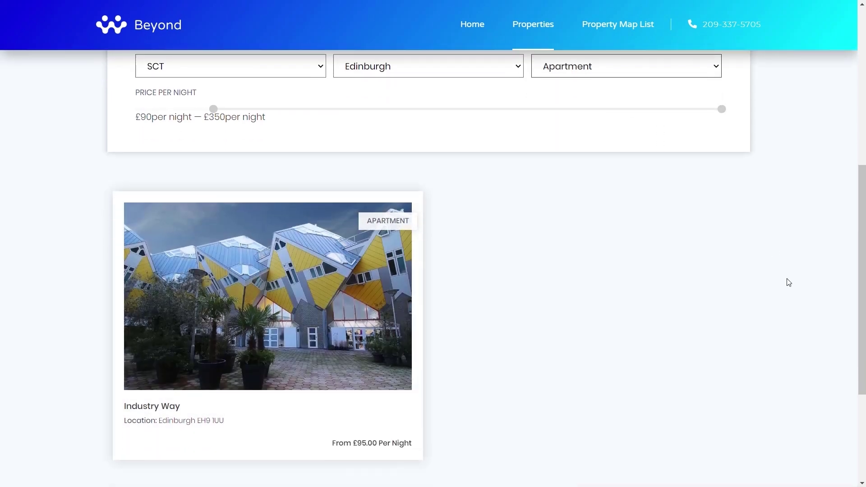
pyautogui.scroll(2, 789, 282)
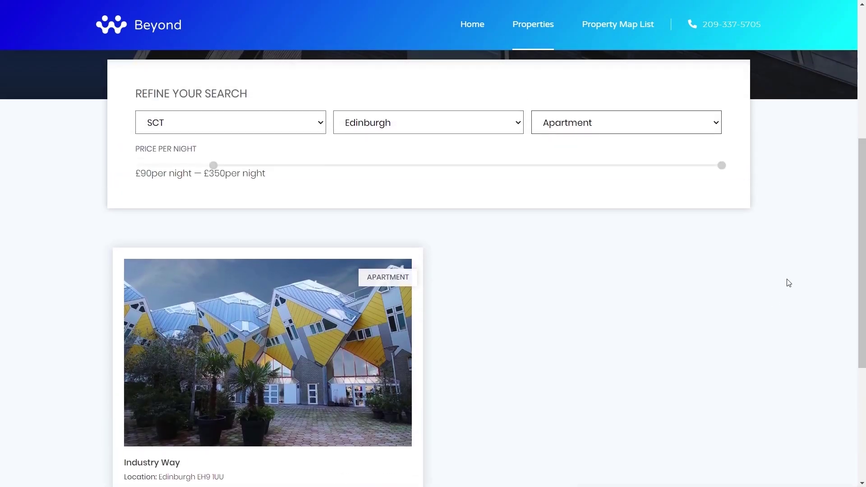